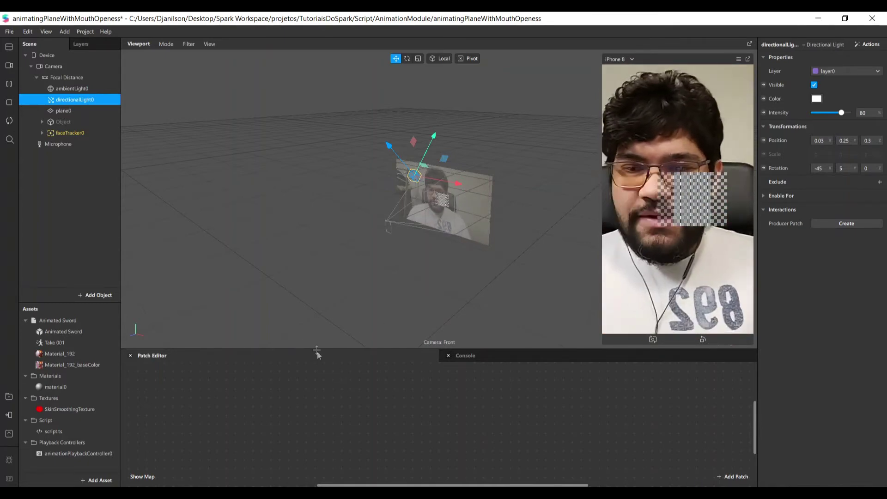
left_click_drag(323, 350, 322, 317)
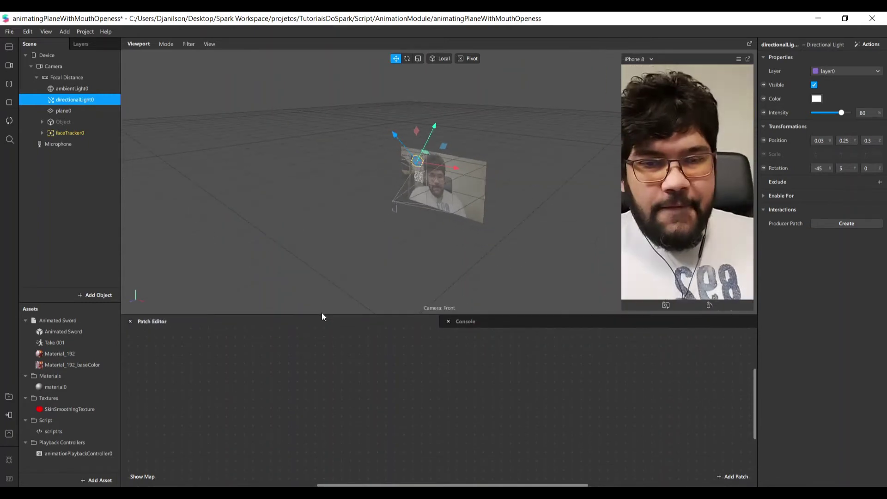
left_click_drag(322, 316, 304, 304)
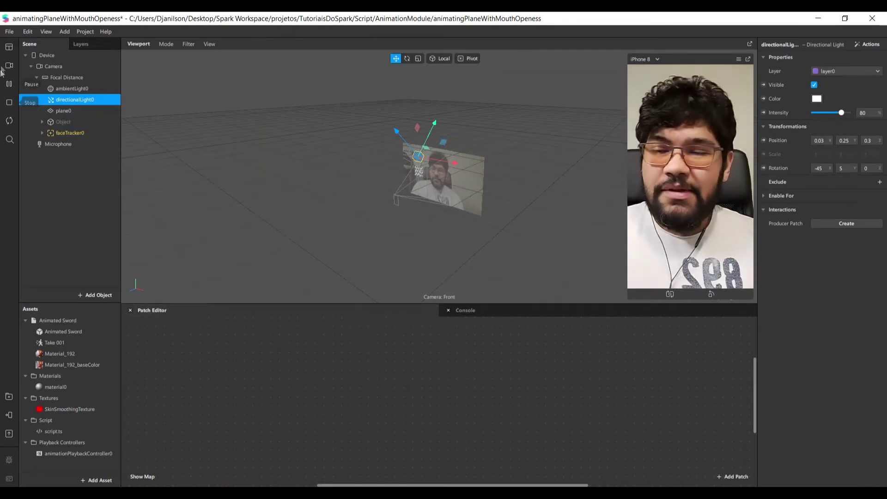
Create a new blank project and show the Patch Editor
left_click(9, 32)
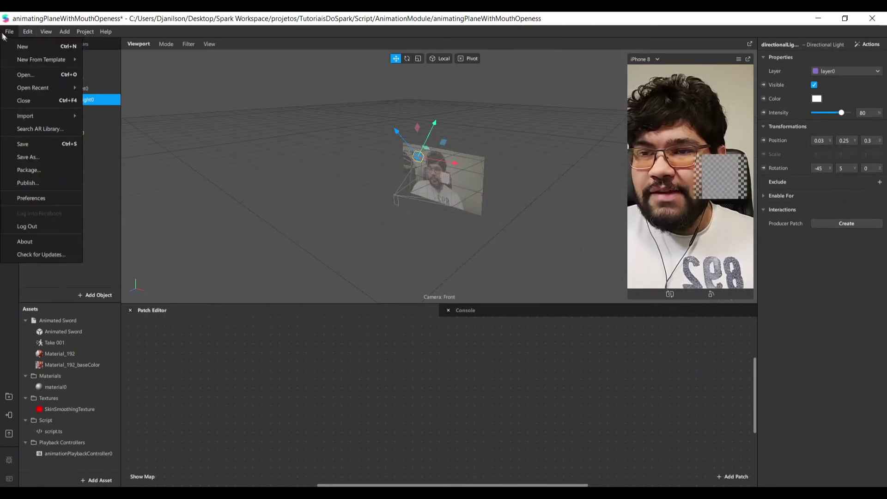
left_click(29, 47)
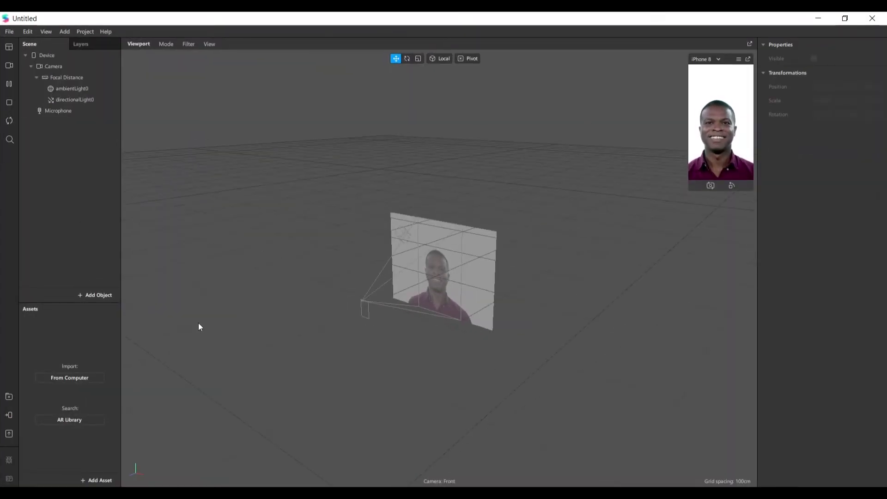
key("ctrl+shift+p")
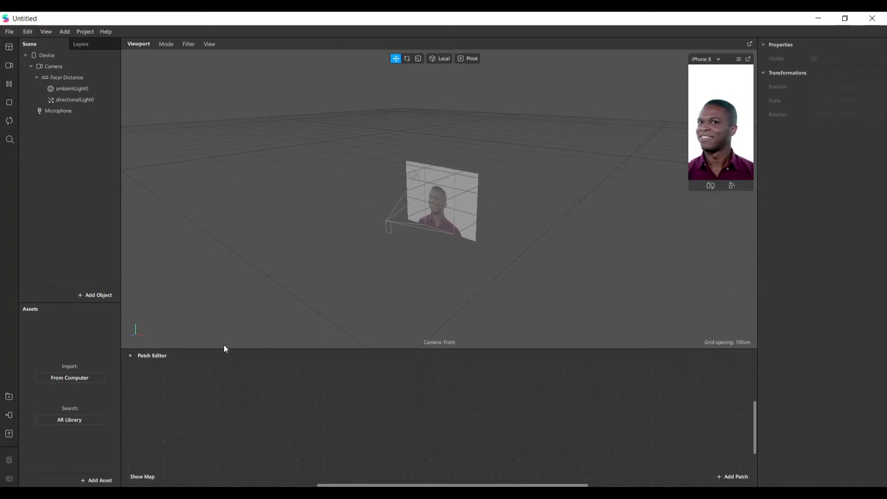
Add a Plane object to the scene and enlarge the device preview
left_click(95, 296)
type("pa")
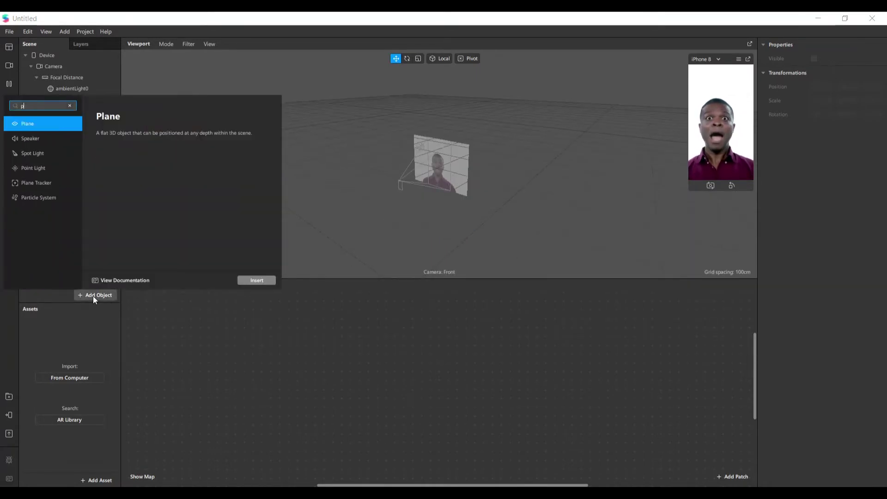
key("BackSpace")
type("lane")
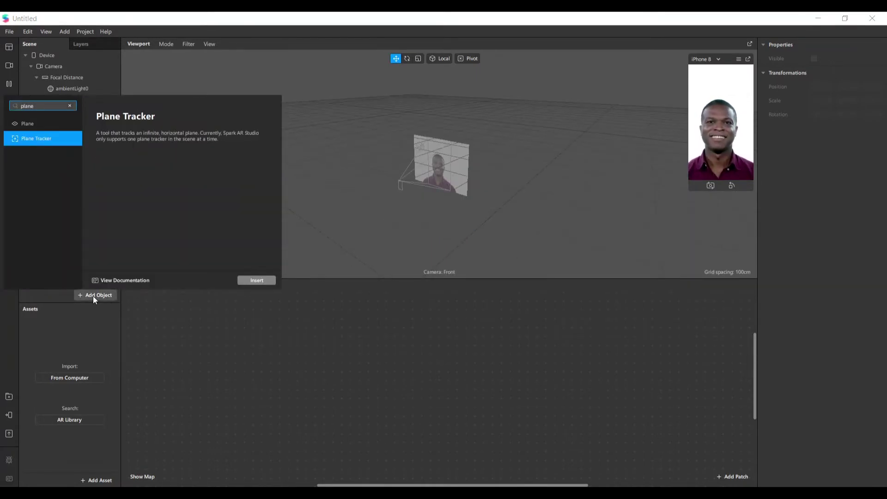
double_click(59, 131)
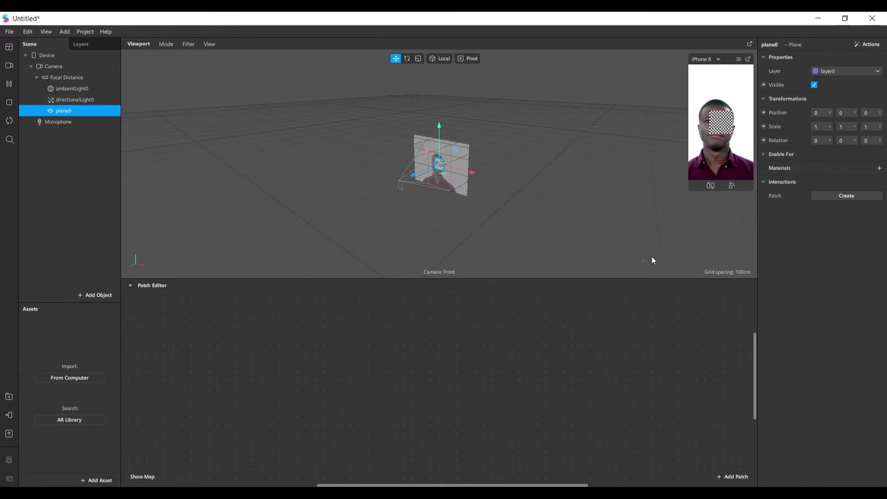
left_click_drag(680, 188, 642, 274)
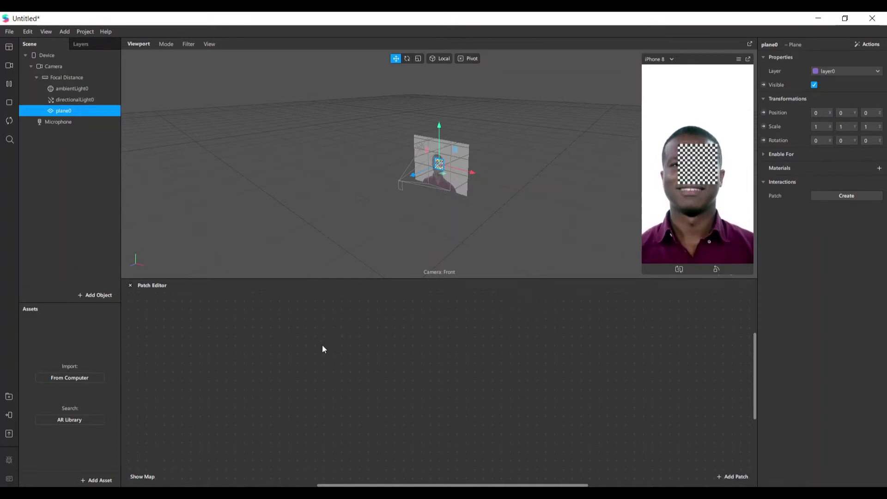
Add a Loop Animation patch and make more room for the Patch Editor
double_click(354, 351)
type("ani")
key("BackSpace")
key("BackSpace")
key("BackSpace")
type("lo")
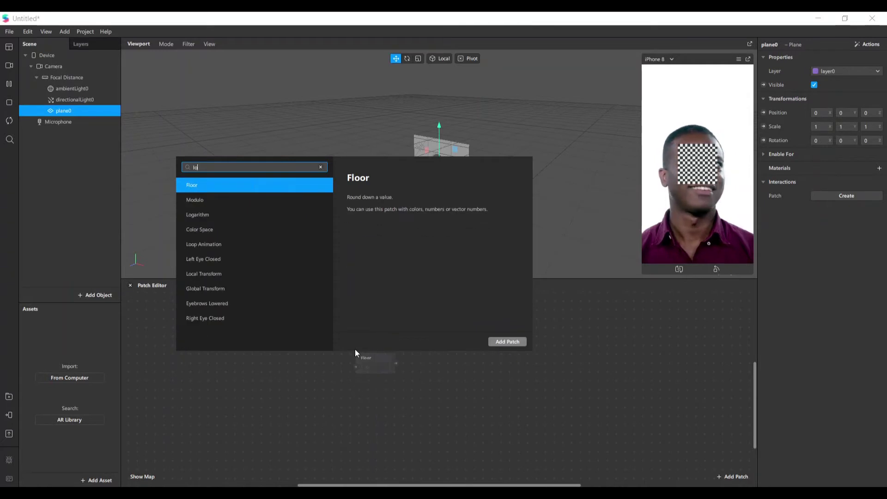
type("op")
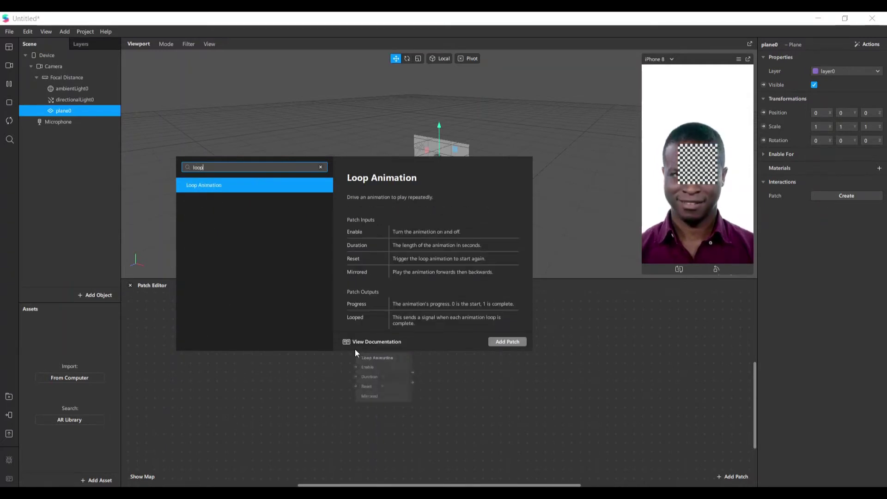
key("Return")
left_click_drag(365, 356, 323, 317)
left_click_drag(351, 278, 356, 255)
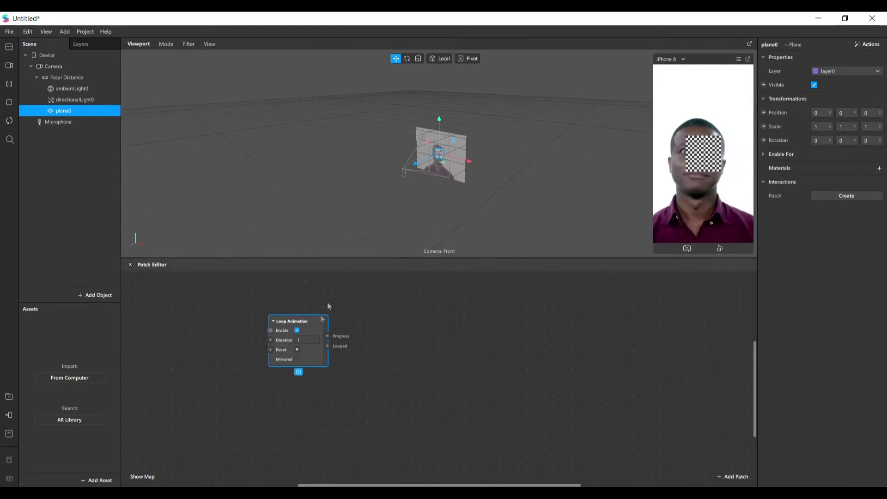
Add a Transition patch driven by the Loop Animation's Progress output
left_click_drag(317, 331, 390, 334)
type("transi")
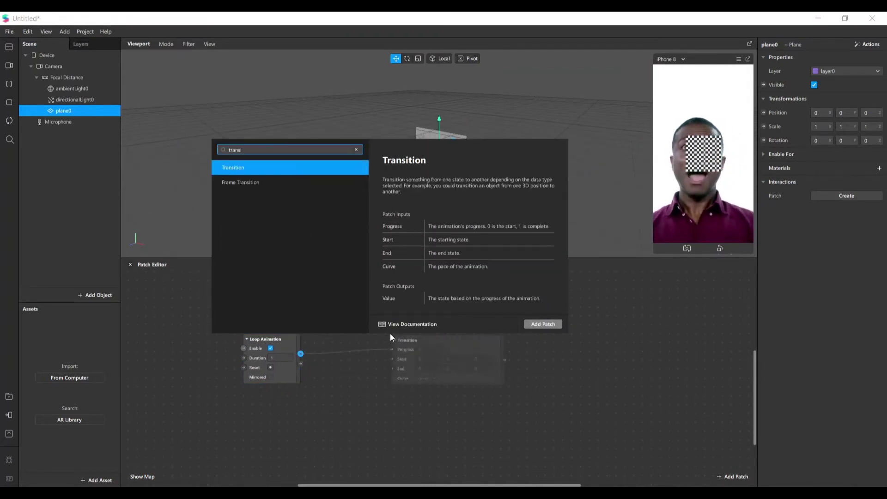
key("Return")
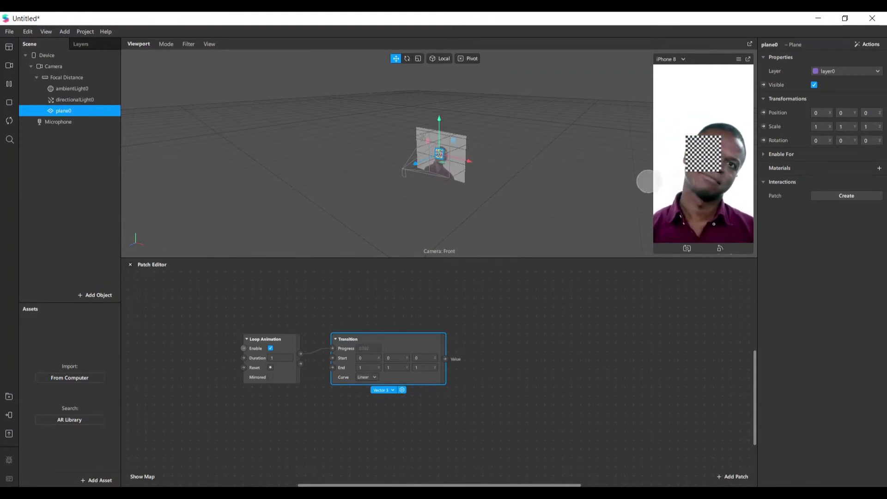
Create a 3D Position patch for the plane and place it to the right of the Transition patch
left_click(764, 113)
left_click_drag(498, 395, 591, 347)
left_click(509, 353)
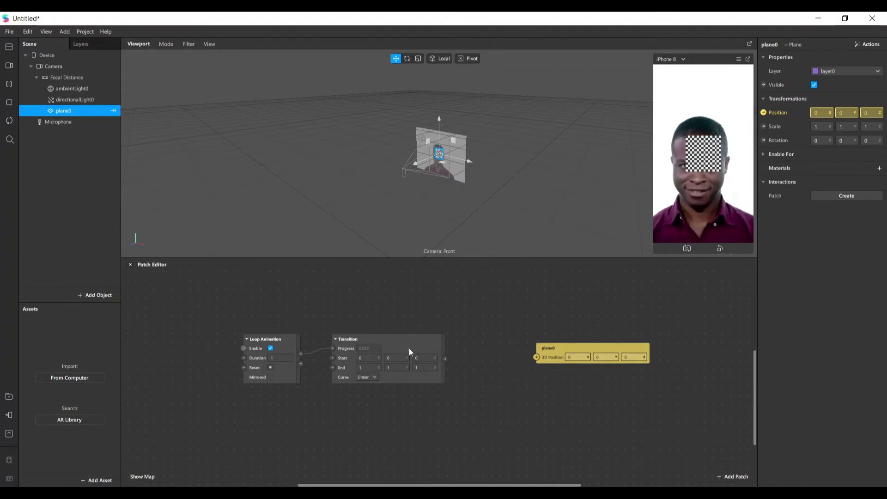
Set the Transition's start to -1, 0, 0 and end to 1, 0, 0, and connect its value to the plane's 3D Position
left_click_drag(420, 343, 437, 341)
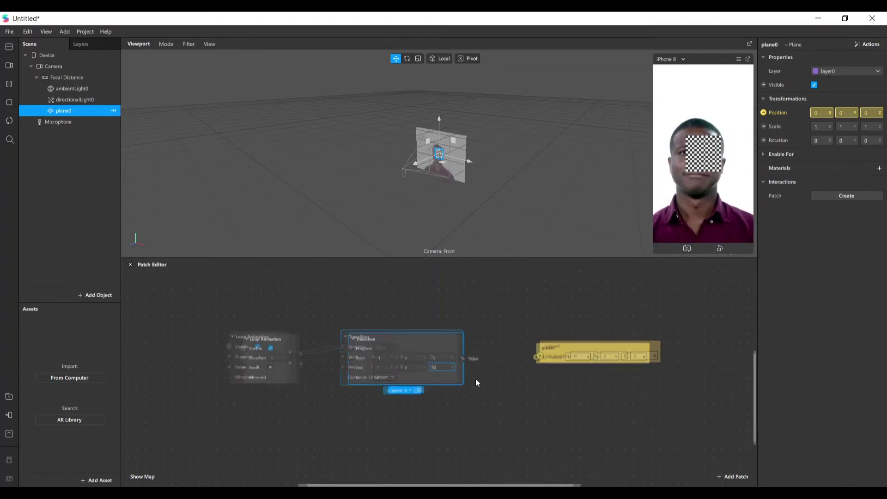
scroll(476, 378, "up", 2)
left_click_drag(459, 353, 560, 349)
left_click(531, 388)
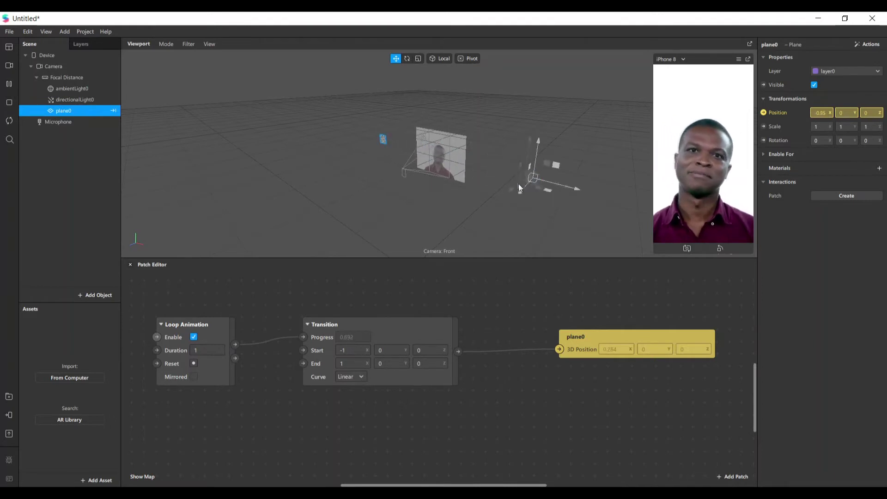
Enable Mirrored on the Loop Animation and set the Transition's X start to -0.5 and X end to 0.5
scroll(185, 393, "up", 1)
left_click(194, 385)
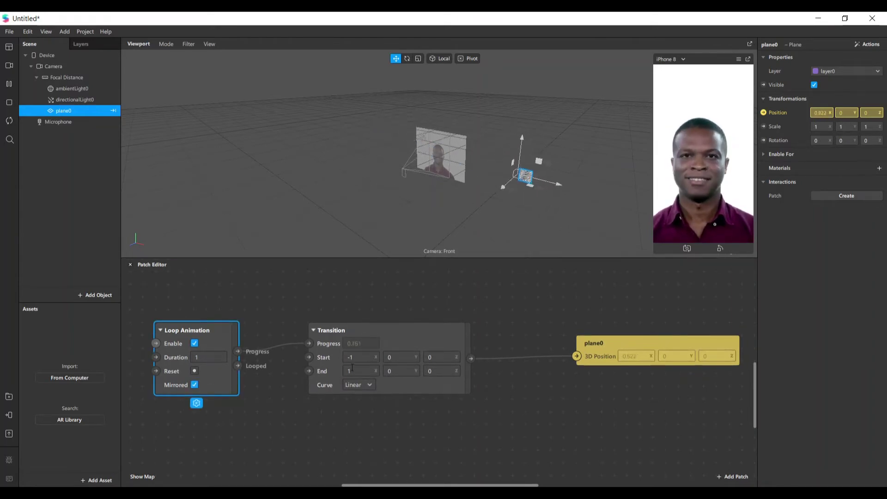
left_click(360, 357)
key("BackSpace")
type("0.5")
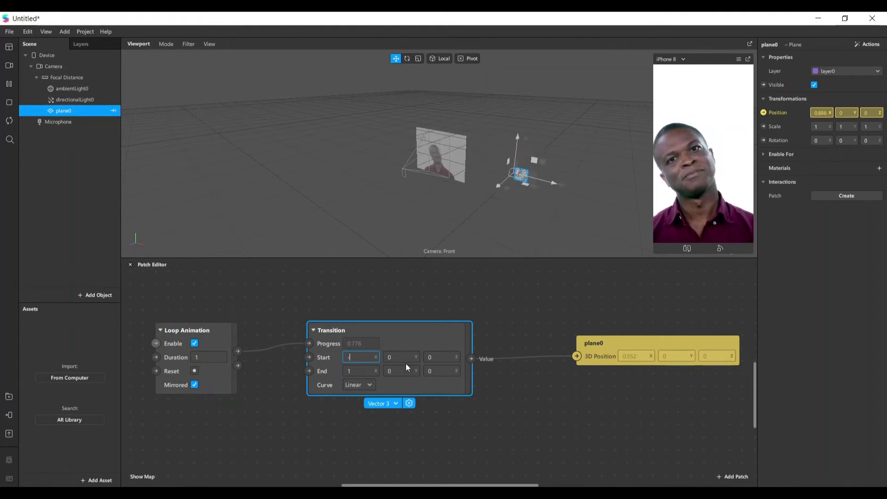
left_click(366, 371)
type("0.5")
key("Return")
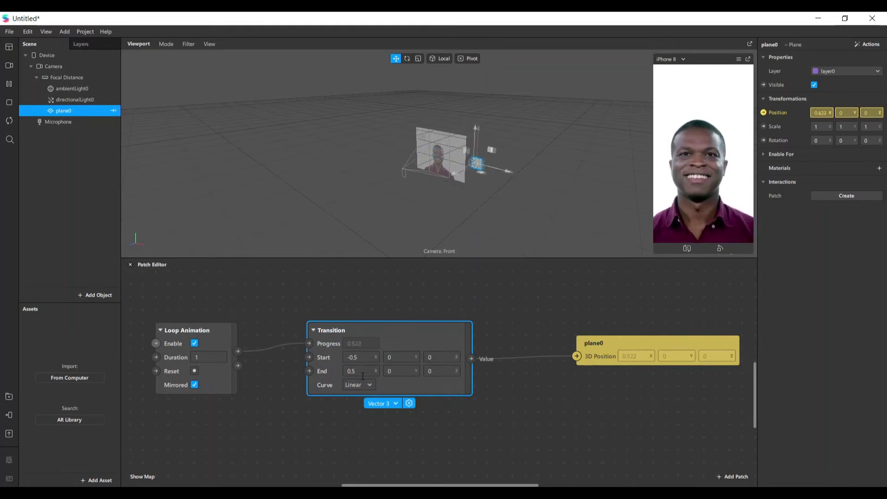
Try a duration of 5 seconds for the Loop Animation
left_click(210, 365)
left_click(208, 358)
type("5")
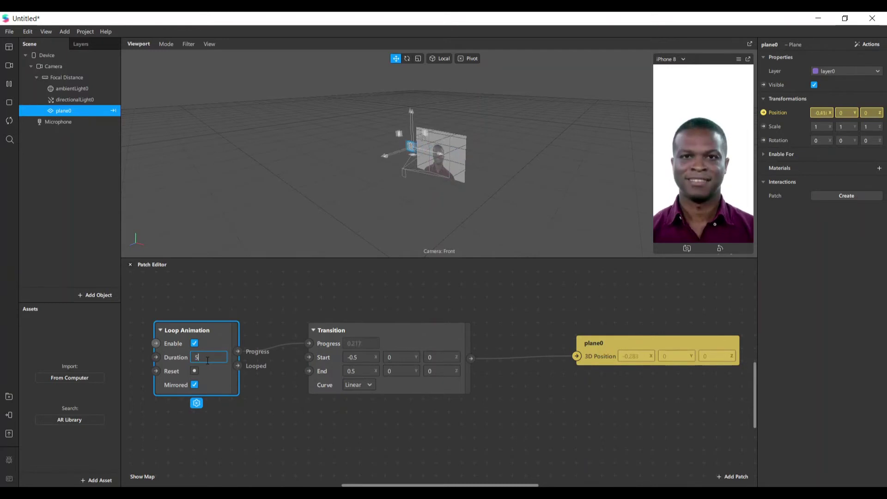
key("Return")
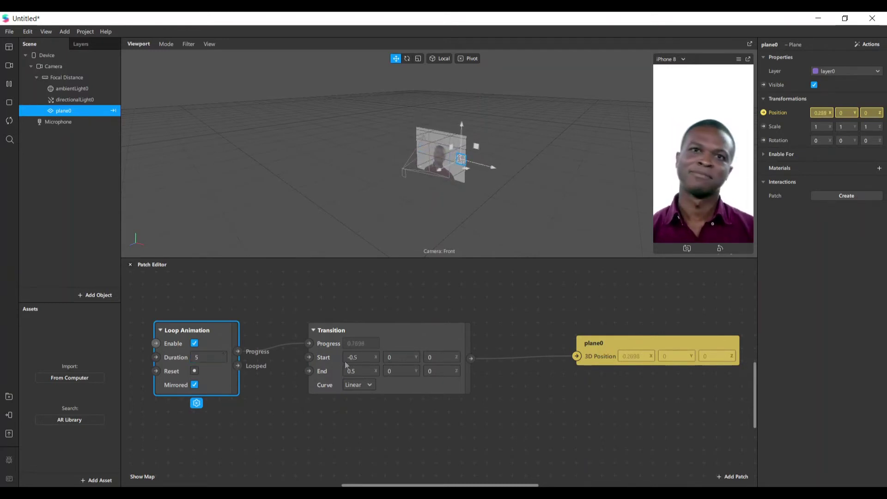
Set the Loop Animation's duration to 2 seconds
left_click(212, 357)
type("2")
key("Return")
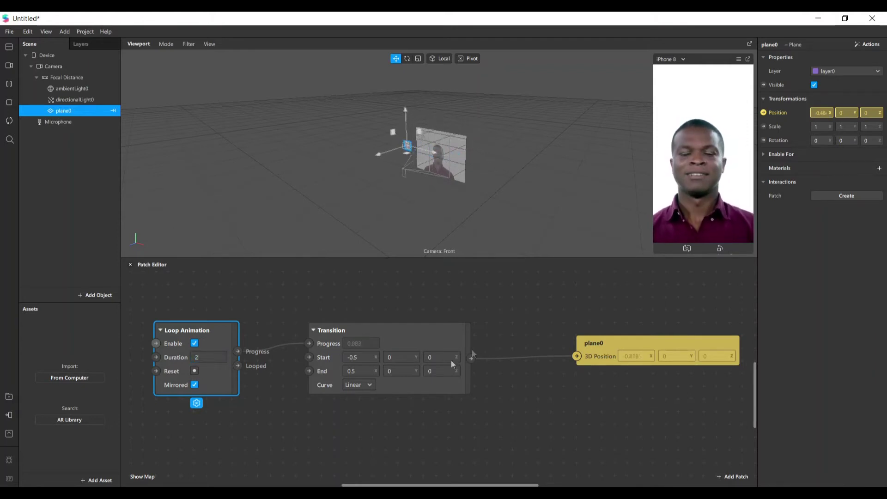
scroll(355, 402, "down", 2)
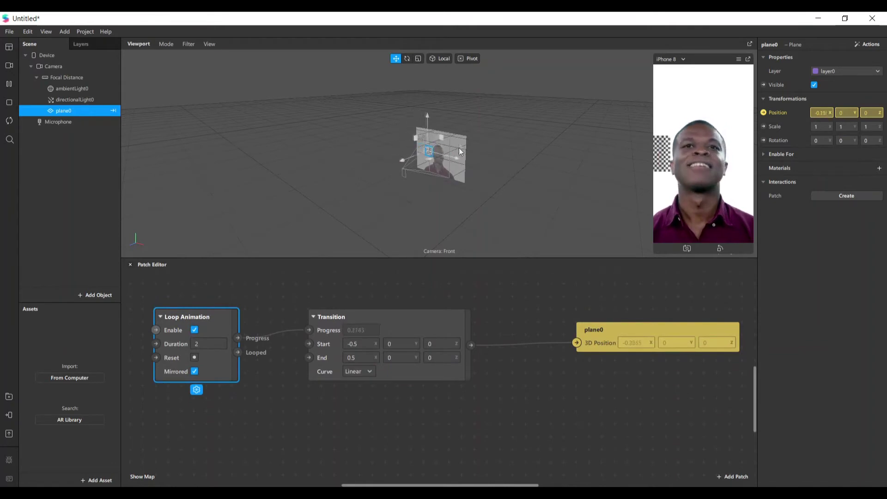
scroll(327, 290, "down", 5)
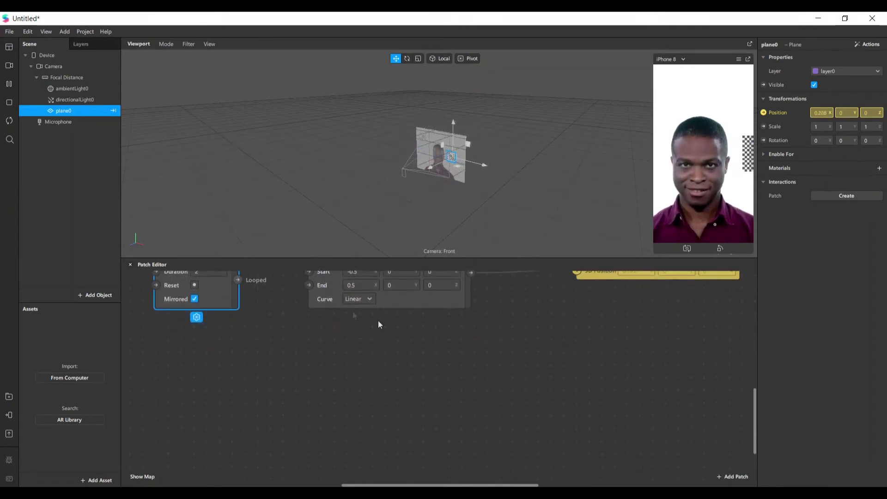
scroll(439, 334, "up", 4)
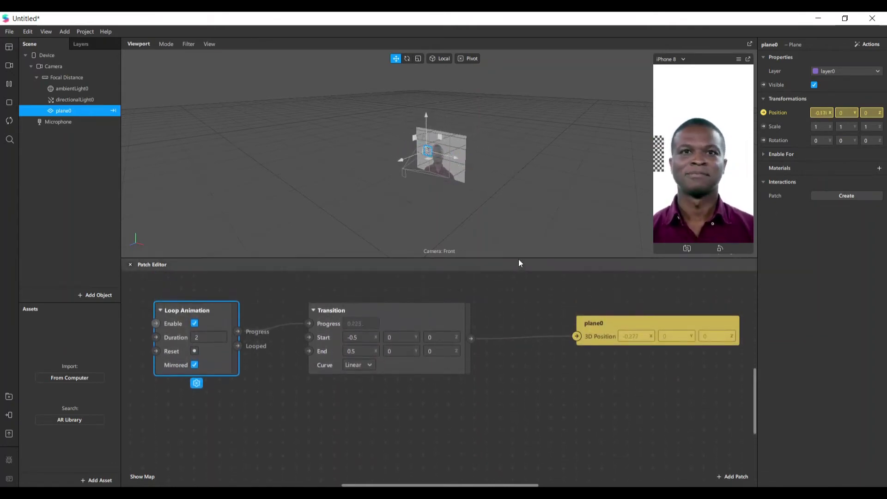
Enlarge the Patch Editor and add a Face Tracker object to the scene
left_click_drag(523, 258, 527, 217)
left_click(265, 299)
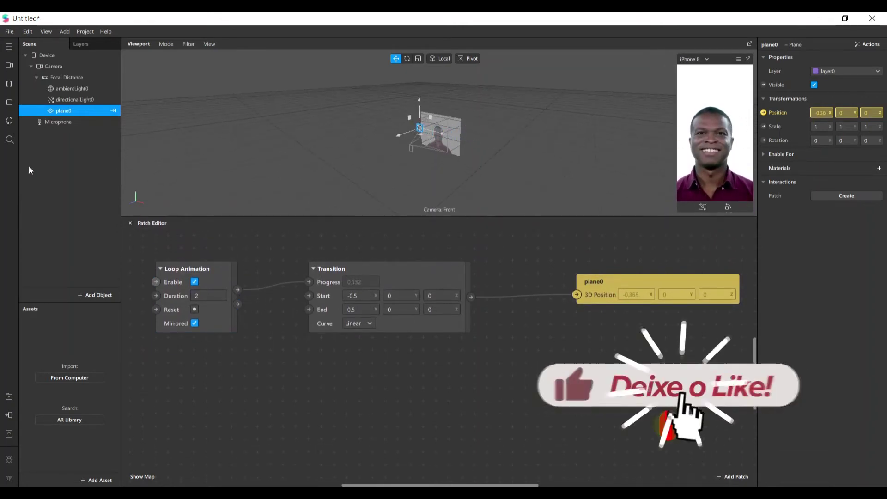
left_click(87, 294)
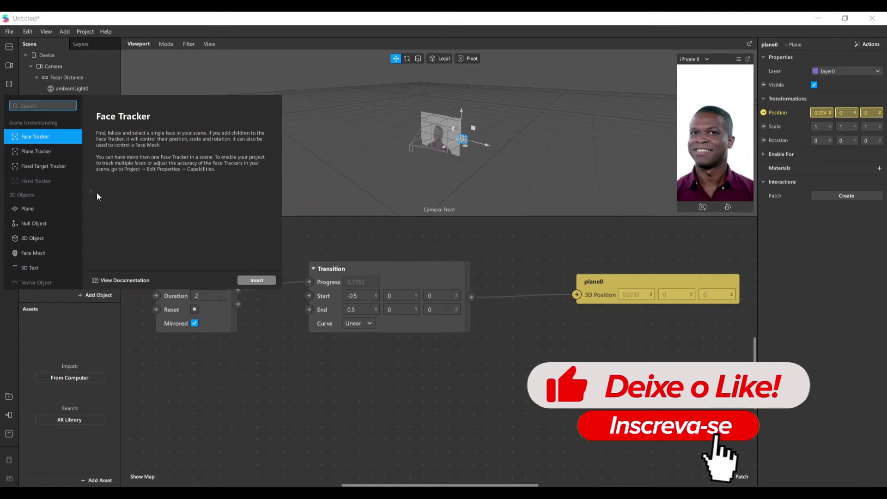
type("face")
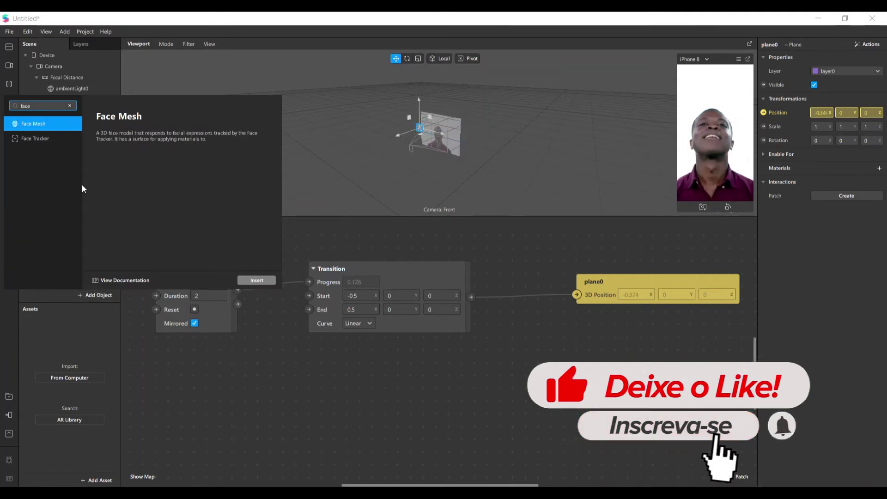
key("Down")
key("Return")
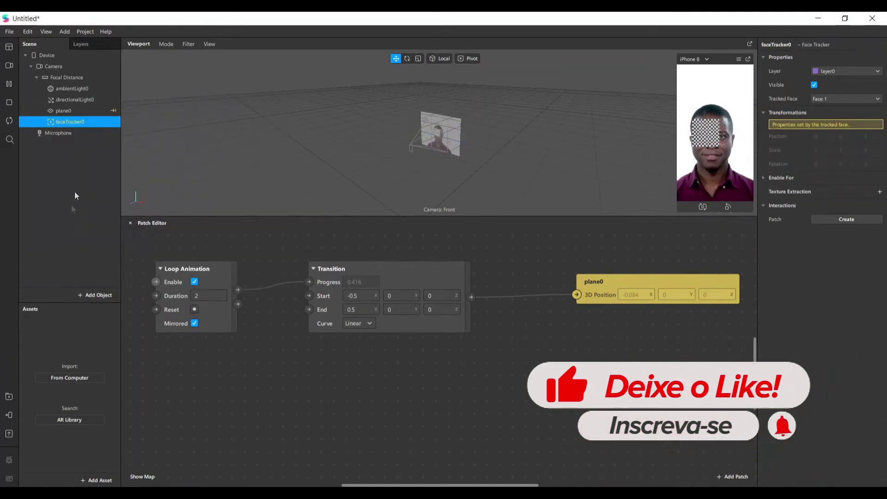
Bring the face tracker into the Patch Editor and place its patches below the Loop Animation chain
left_click_drag(240, 154, 298, 433)
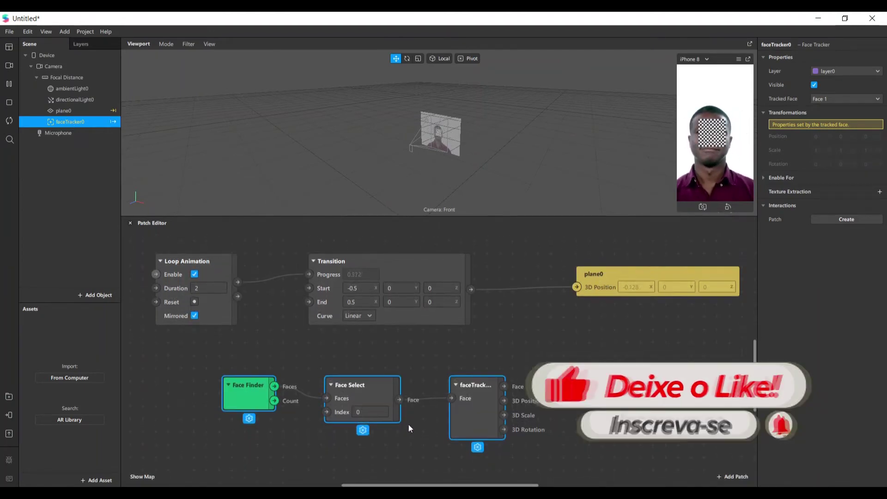
left_click_drag(475, 415, 378, 418)
left_click(497, 402)
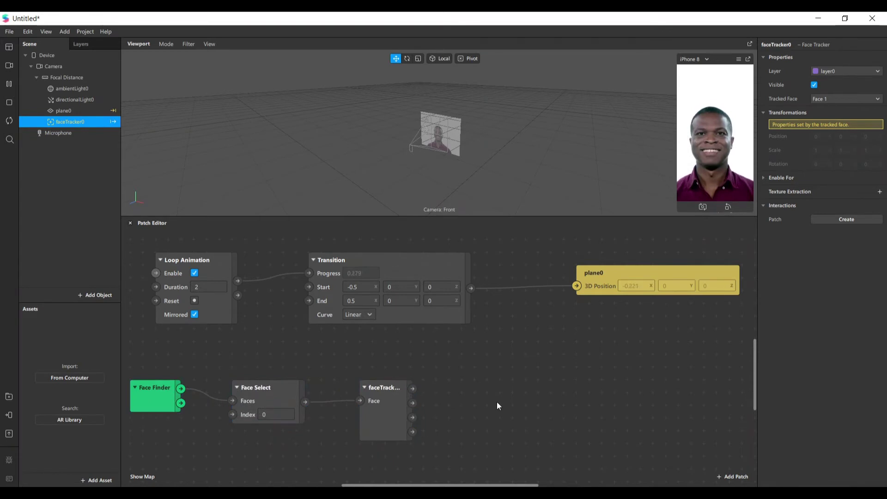
left_click(398, 391)
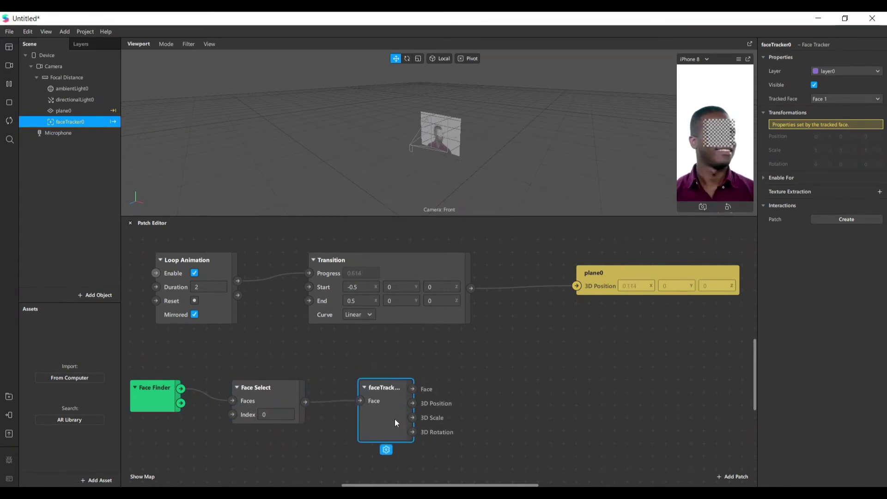
scroll(394, 419, "down", 2)
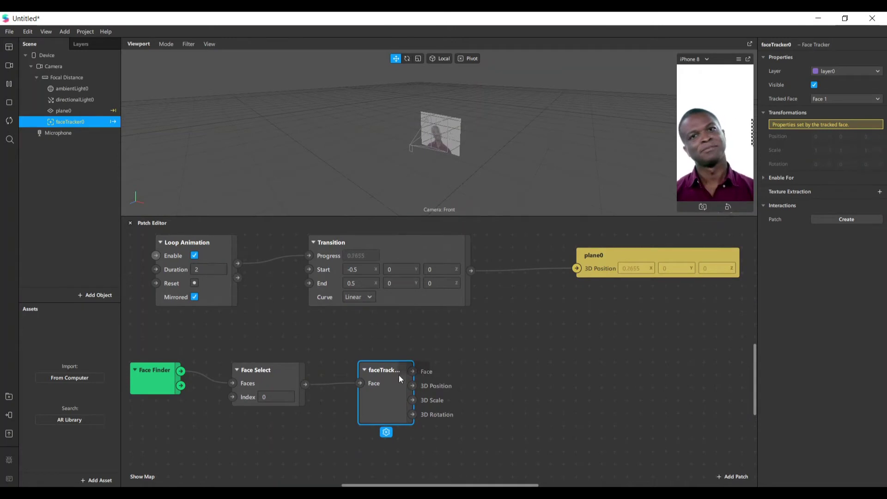
left_click(485, 482)
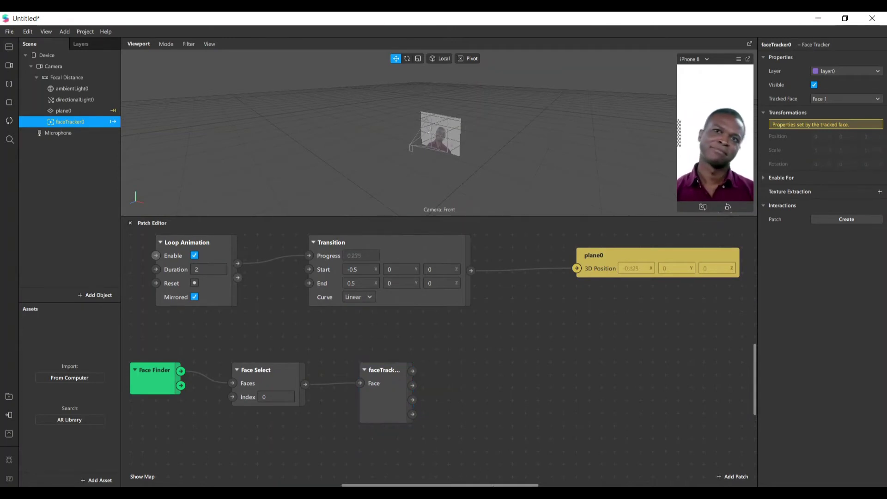
Add a Mouth Open patch connected to the face tracker patch's Face output
left_click_drag(501, 377, 501, 377)
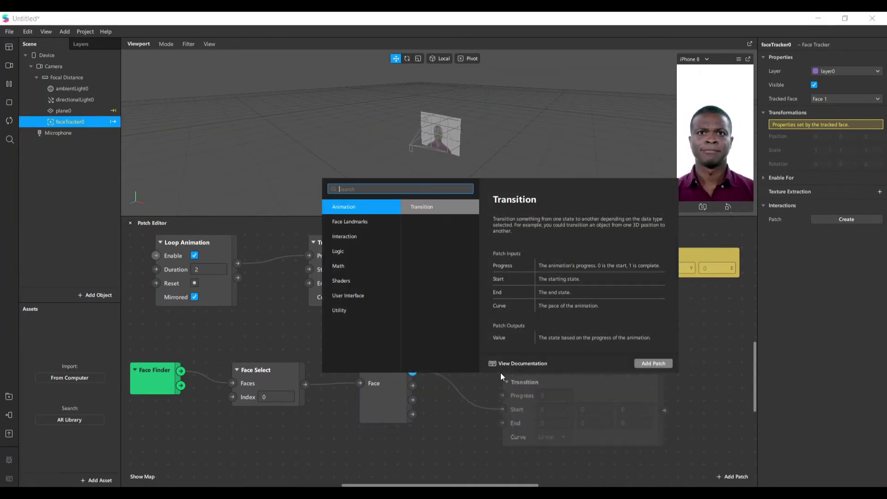
type("mout")
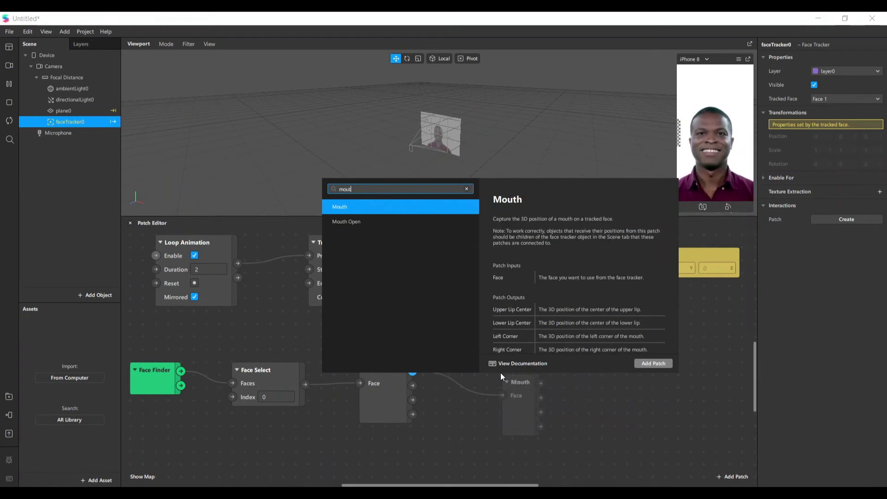
left_click(374, 224)
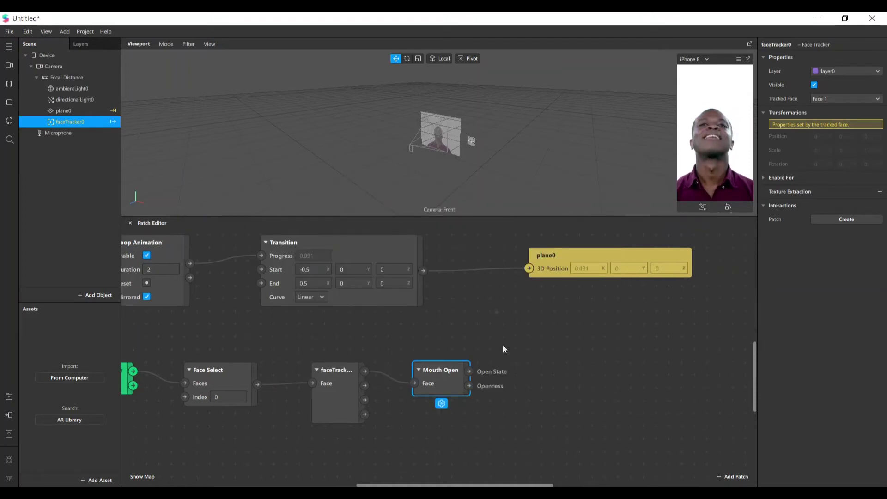
left_click(335, 396)
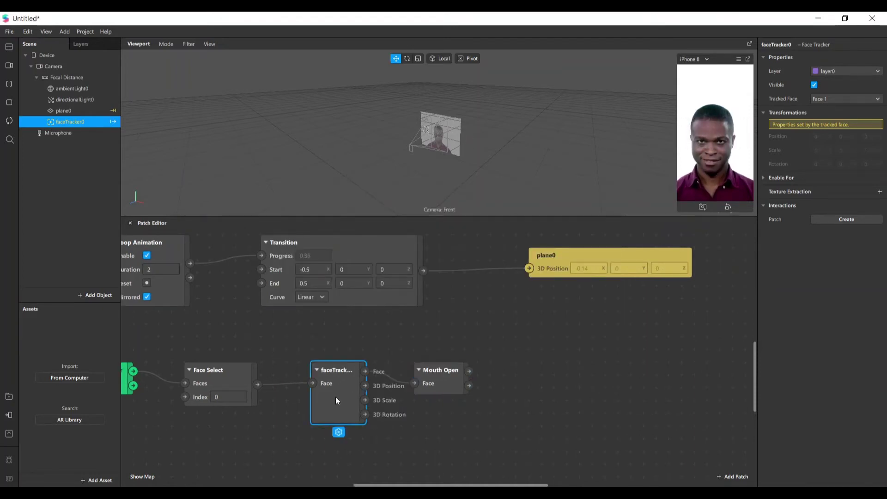
left_click(439, 382)
left_click(475, 385)
Create a 3D Scale patch for plane0 and place it well to the right of the Mouth Open patch
scroll(525, 406, "up", 3)
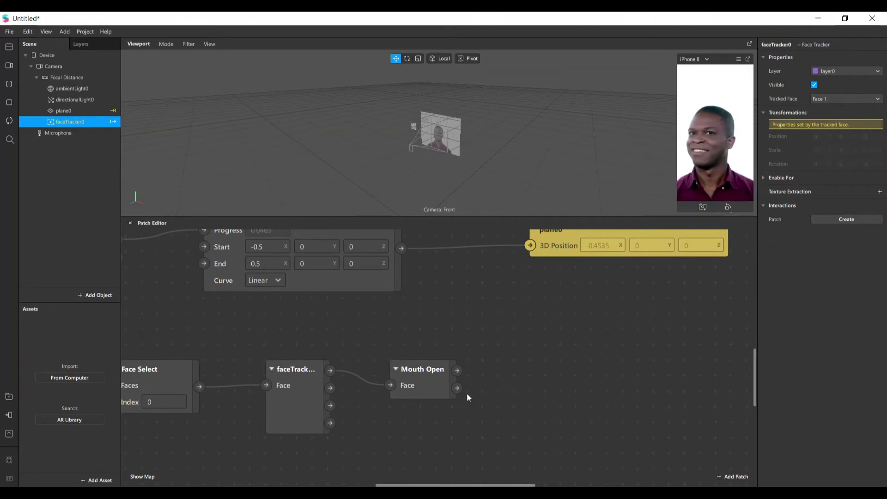
left_click_drag(507, 485, 559, 485)
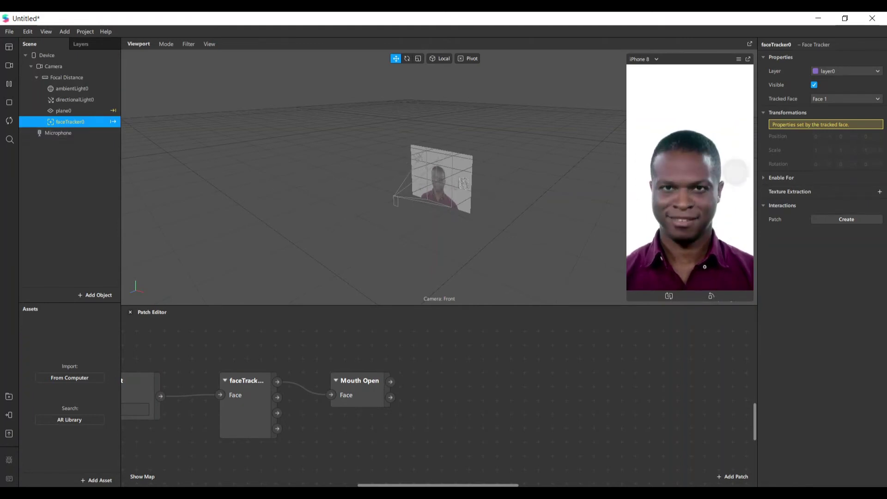
left_click(76, 111)
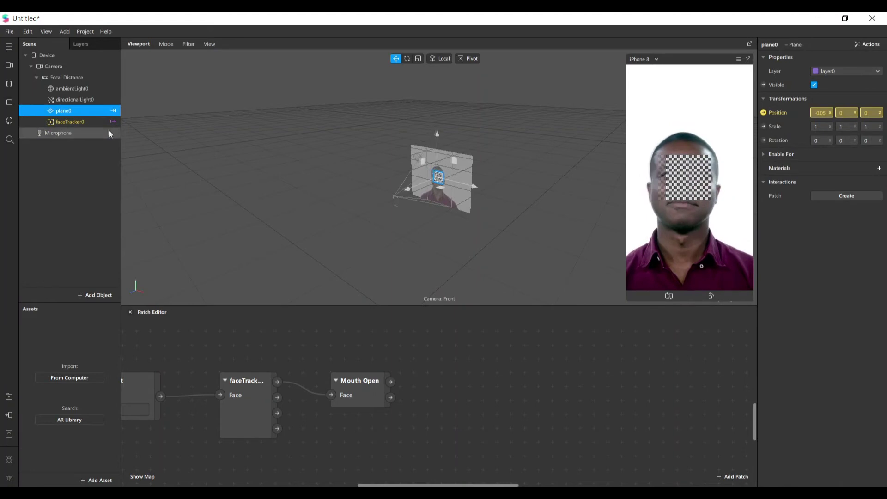
left_click(764, 127)
left_click_drag(482, 407, 690, 379)
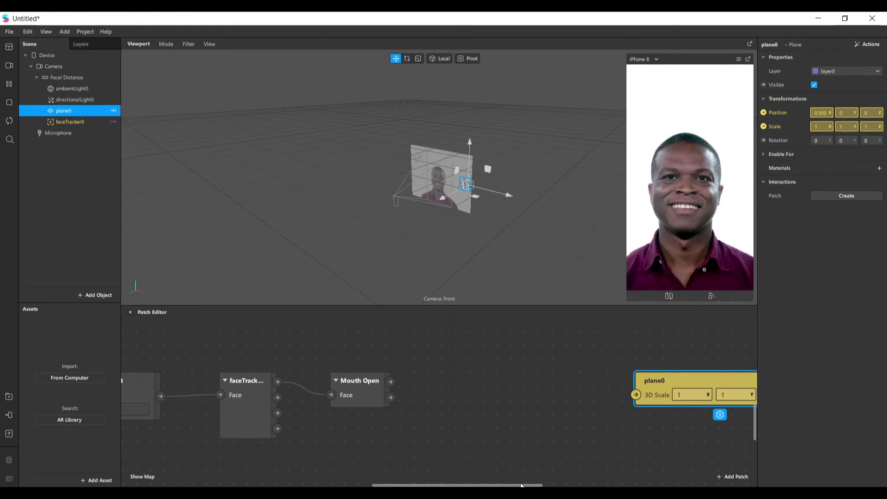
scroll(573, 389, "right", 5)
left_click_drag(573, 391, 636, 375)
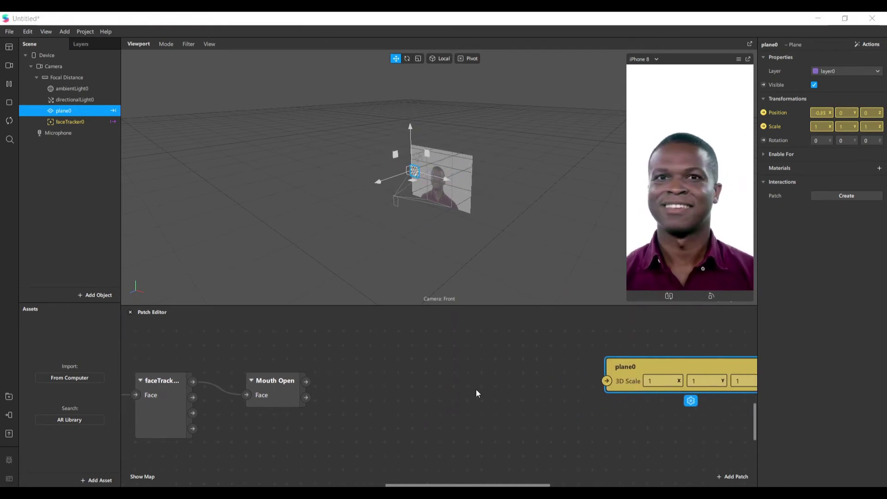
Add a Transition patch and place it between the Mouth Open patch and plane0's 3D Scale patch
double_click(476, 389)
type("tran")
key("Return")
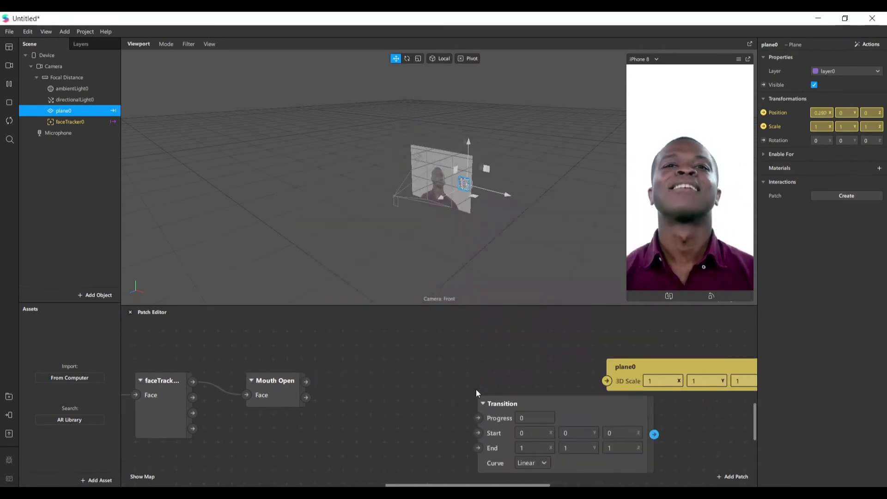
mouse_move(579, 417)
middle_mouse_down()
mouse_move(495, 393)
mouse_move(637, 412)
mouse_move(591, 421)
mouse_move(566, 414)
middle_mouse_up()
left_click_drag(562, 412, 476, 370)
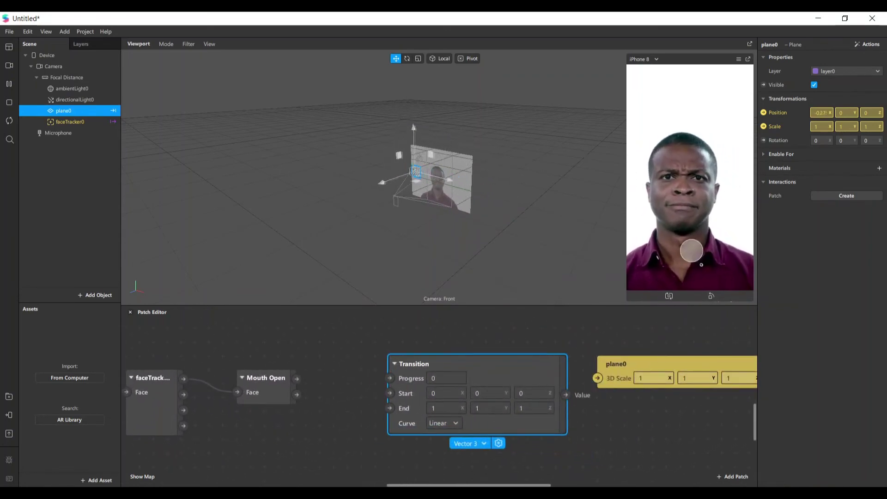
Set the new Transition's Start values to 1, 1, 1 and its End Y value to 2
left_click(464, 394)
type("1")
key("Return")
left_click(481, 395)
type("21")
key("Return")
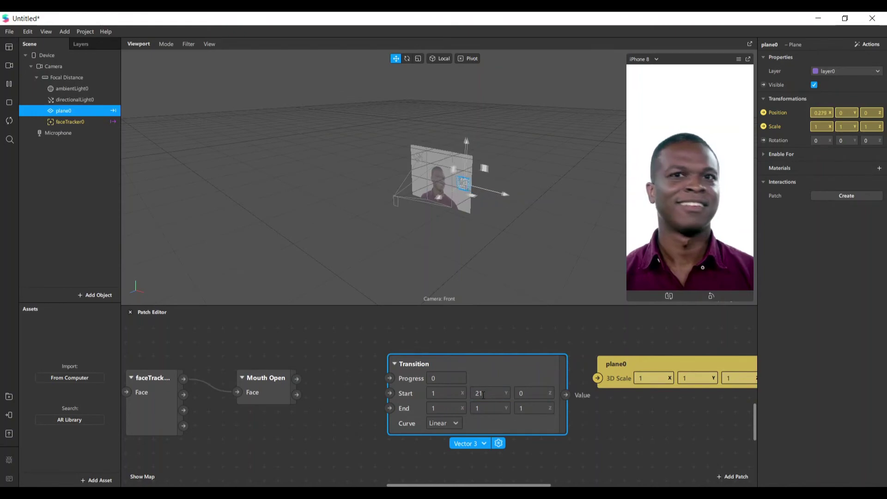
left_click(483, 394)
type("1")
key("Return")
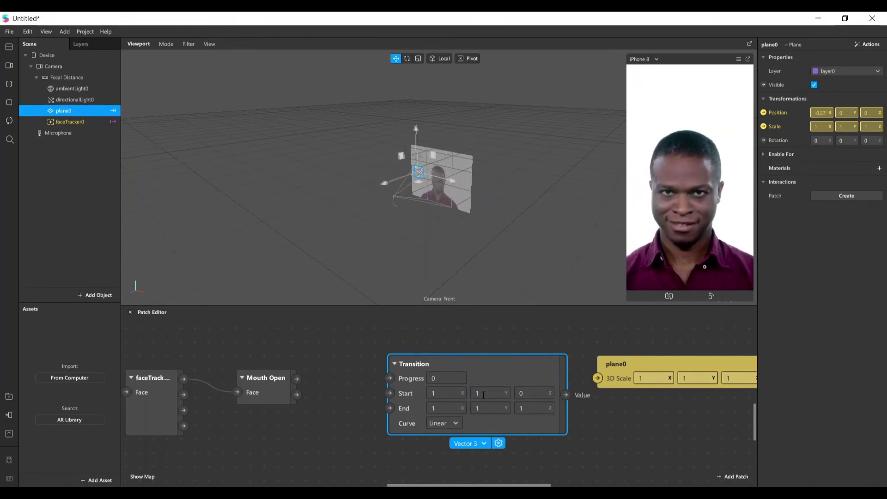
left_click(527, 394)
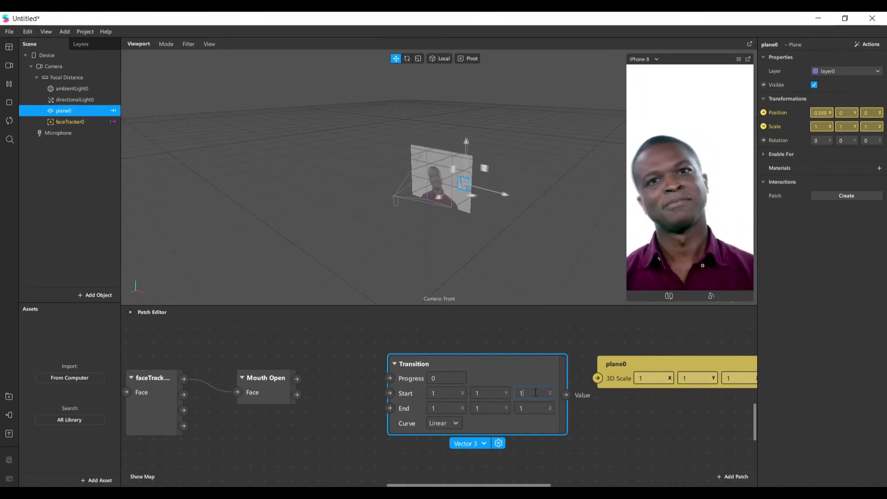
type("1")
key("Return")
left_click(486, 409)
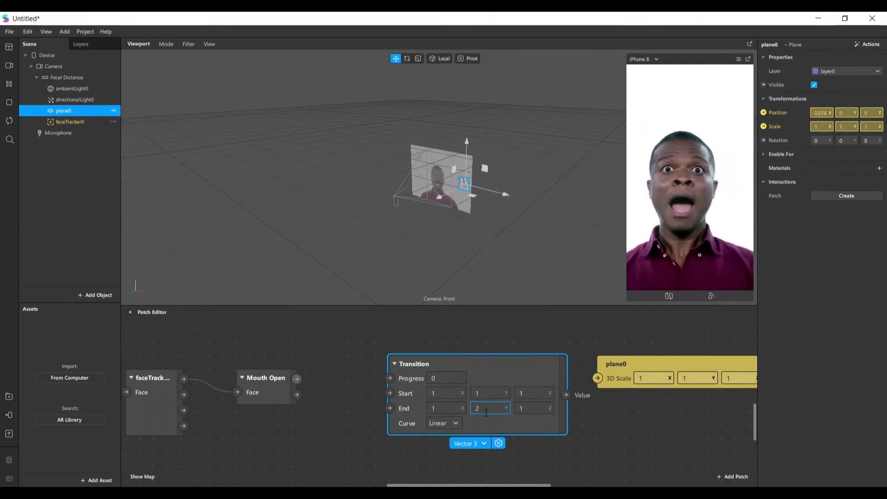
key("Return")
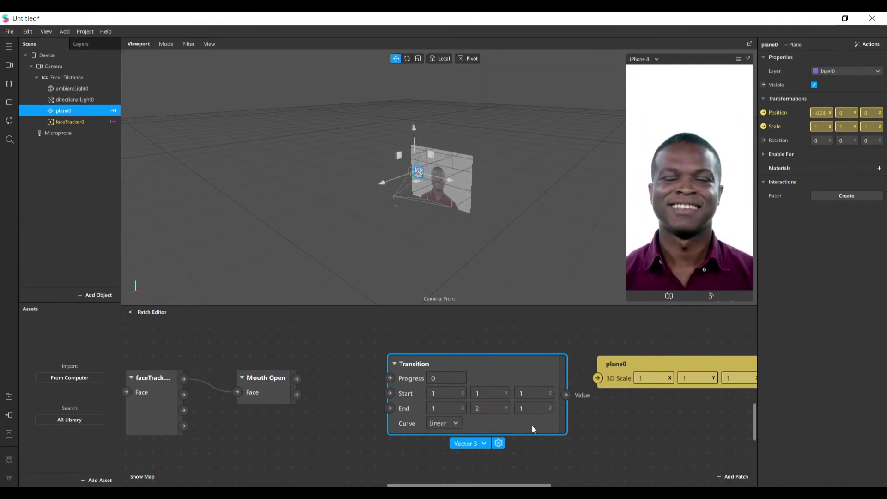
Connect the Transition's output to plane0's 3D Scale and Mouth Open's Openness output to the Transition's Progress input
left_click_drag(455, 366, 443, 353)
left_click_drag(551, 382, 699, 364)
left_click_drag(525, 359, 581, 359)
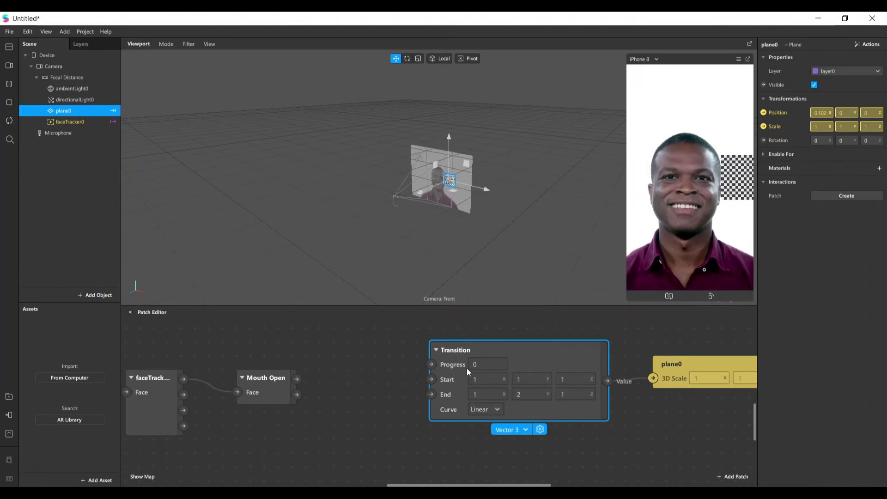
left_click(407, 379)
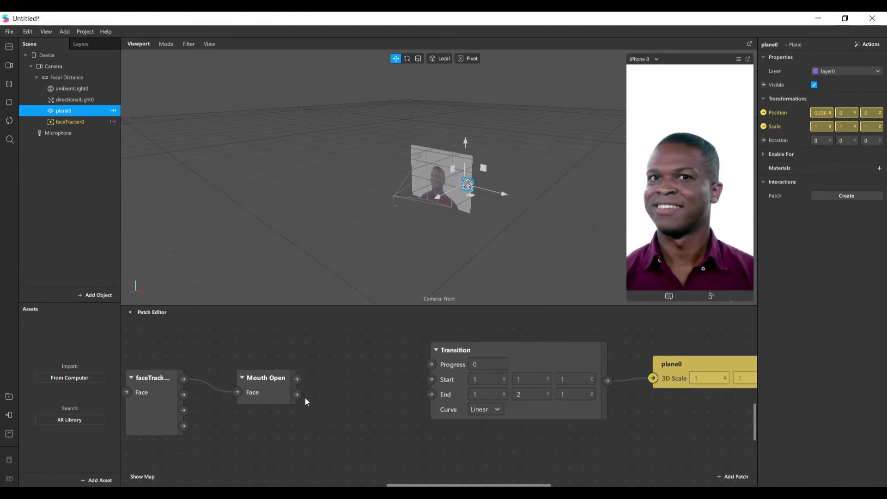
left_click_drag(294, 395, 431, 365)
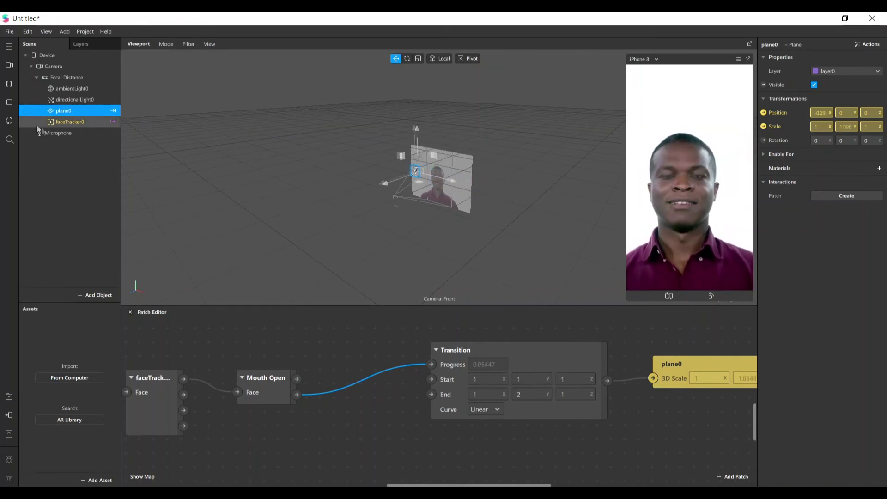
Switch the preview feed to the MJPEG Camera and check how the Transition's Progress responds to the mouth
left_click(9, 65)
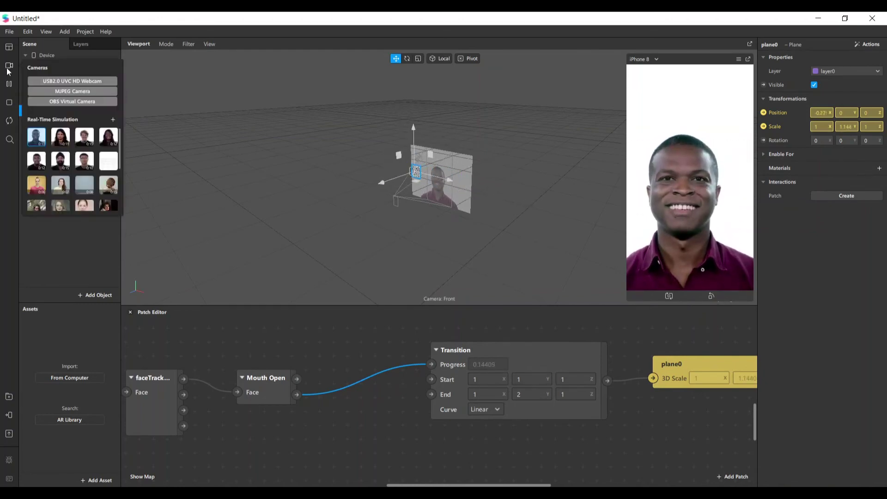
left_click(67, 92)
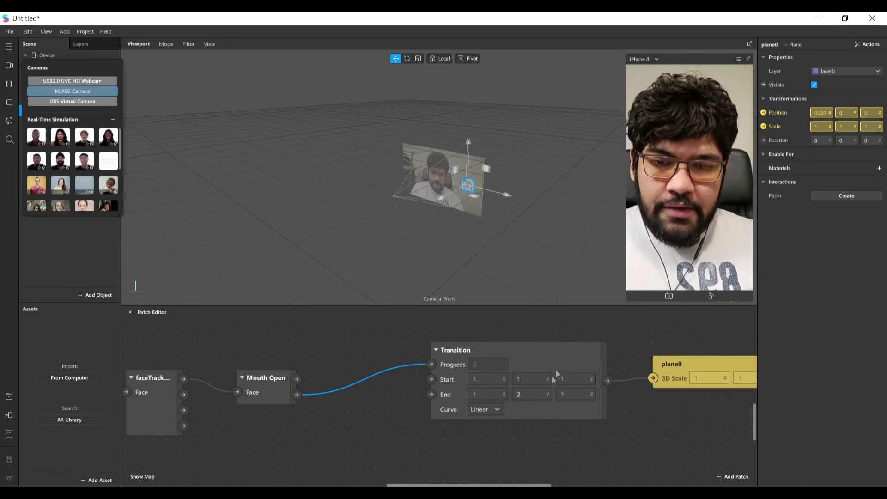
scroll(503, 380, "up", 5)
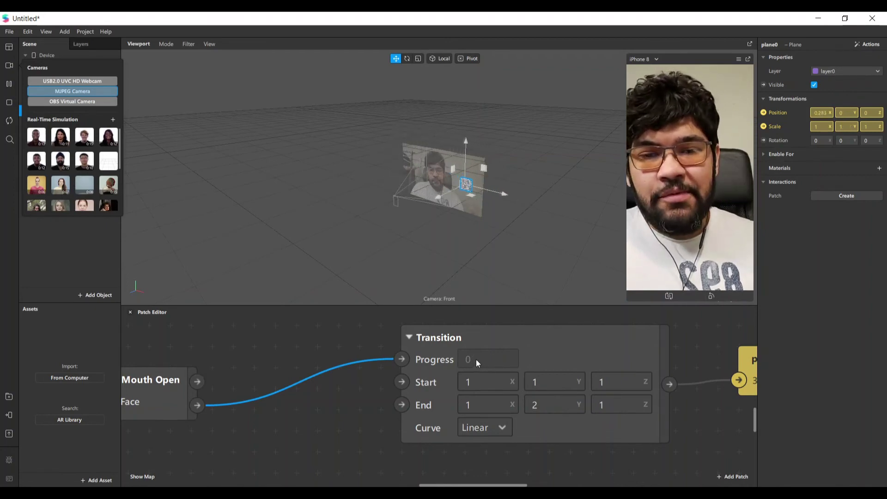
left_click(365, 371)
scroll(361, 383, "down", 2)
scroll(362, 384, "up", 3)
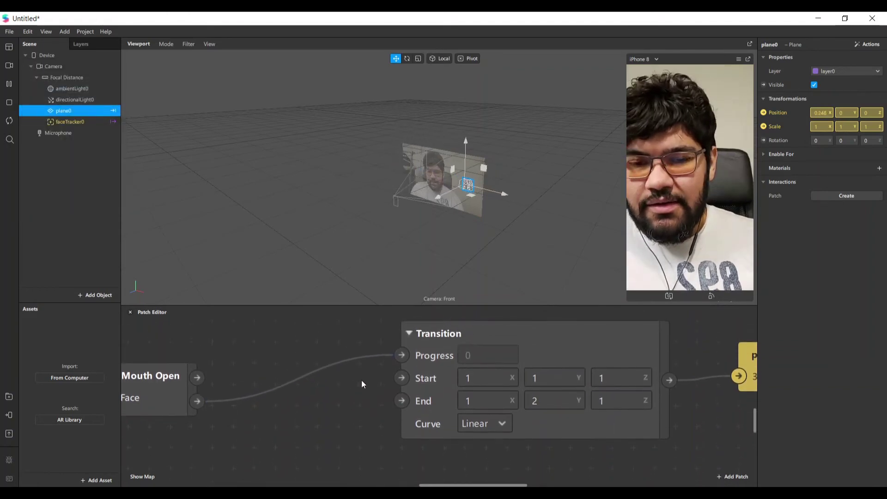
scroll(362, 381, "down", 2)
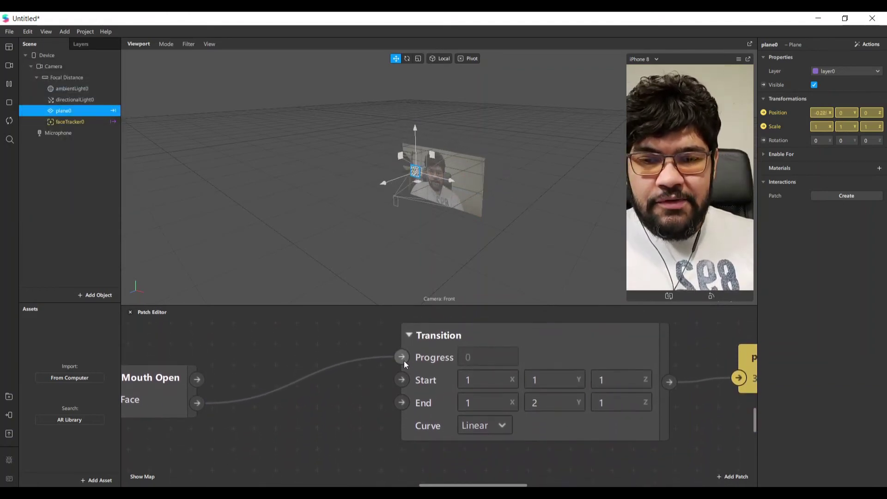
Make room before the Transition and add a From Range patch fed by Mouth Open's Openness output
left_click(437, 342)
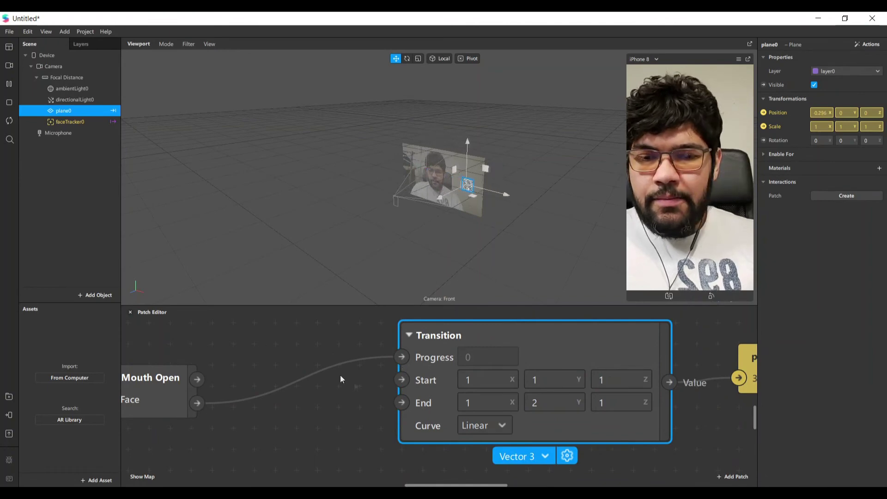
scroll(344, 397, "down", 2)
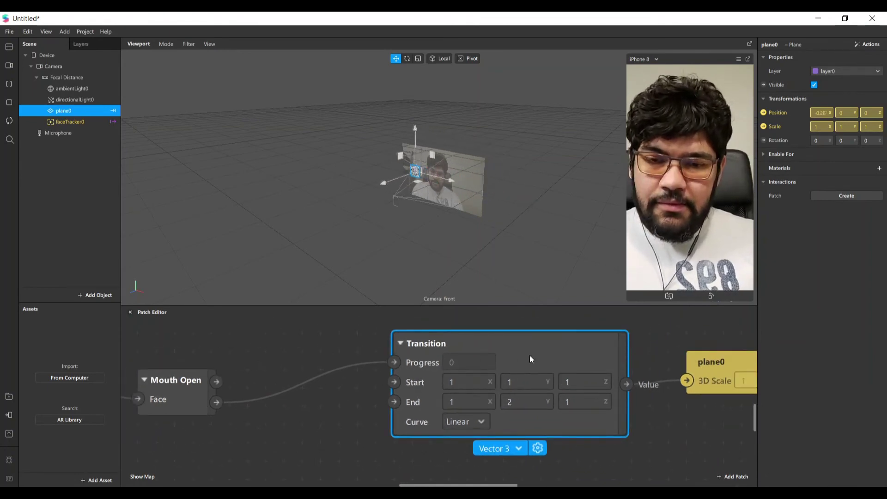
scroll(530, 356, "down", 2)
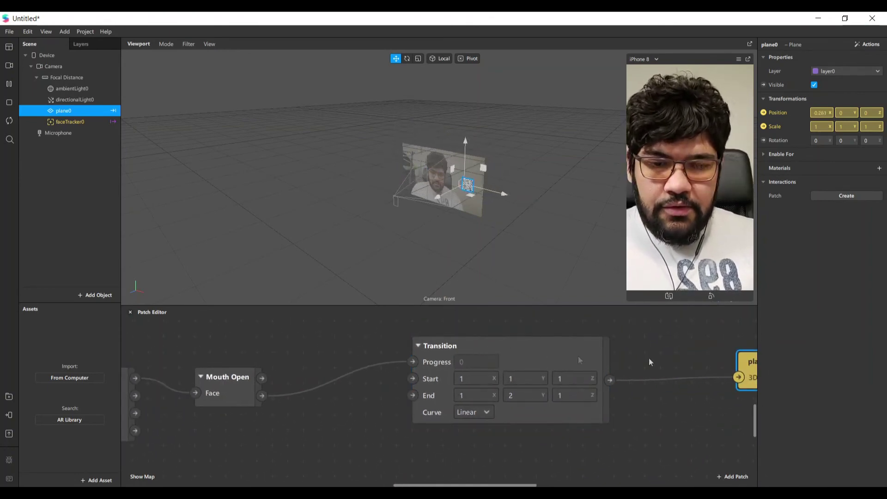
left_click_drag(262, 396, 326, 378)
type("from")
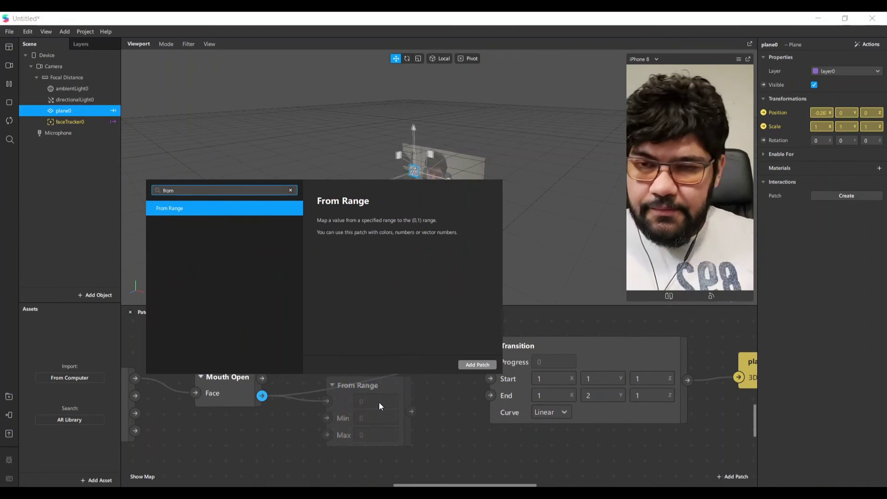
left_click(473, 364)
left_click_drag(342, 387, 317, 379)
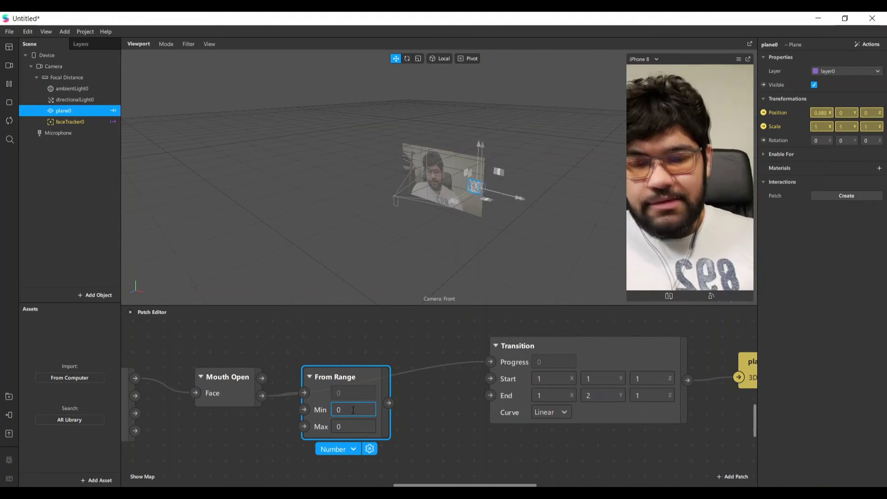
Set the From Range patch's Min to 0.1 and Max to 0.6
type(".1")
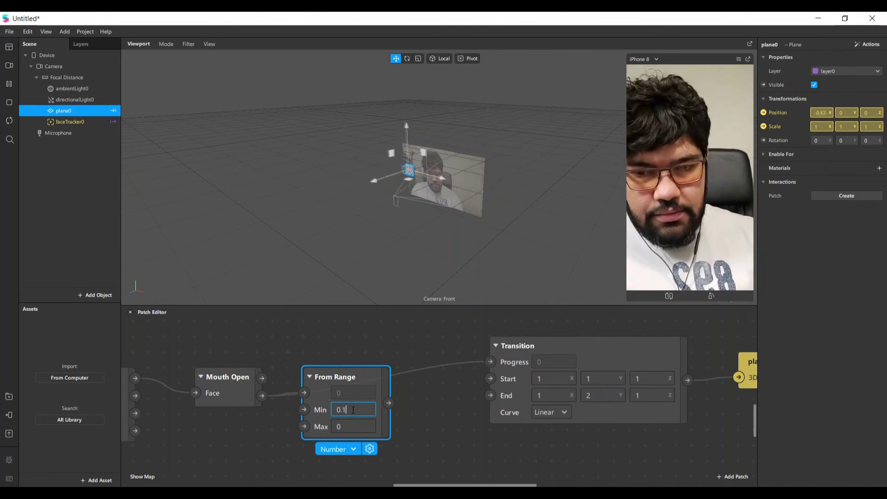
left_click(358, 427)
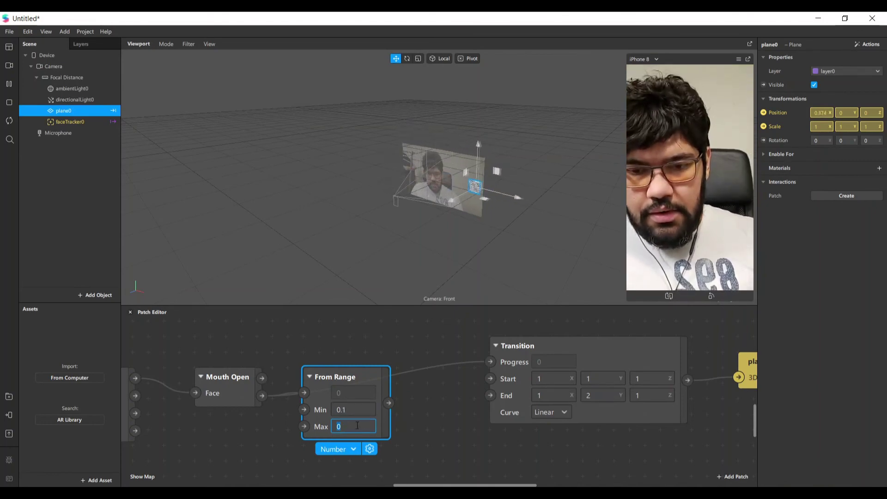
key("Return")
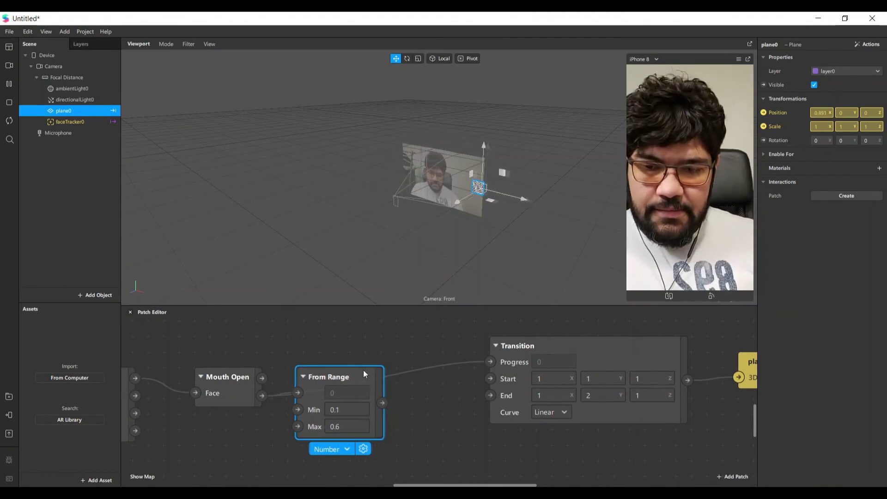
Connect the From Range output to the Transition's Progress, reposition the Transition patch and inspect its Progress value
left_click_drag(389, 403, 440, 386)
left_click_drag(491, 363, 498, 385)
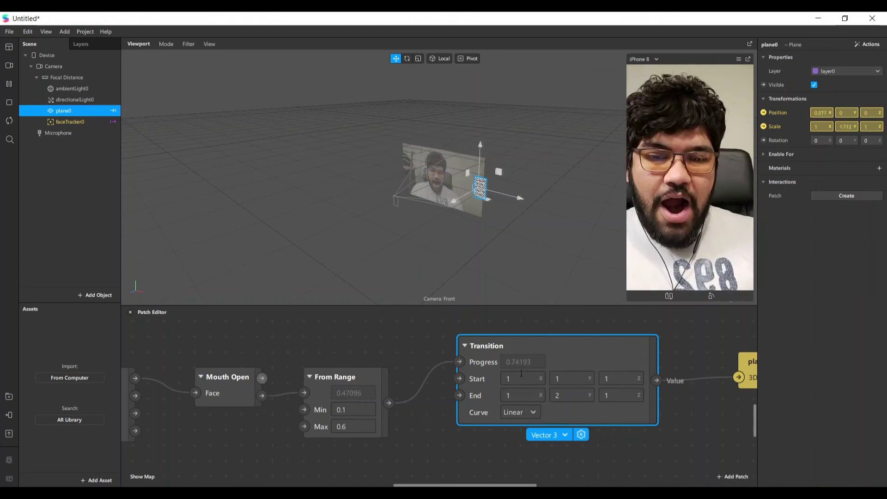
left_click_drag(490, 367, 539, 366)
scroll(371, 410, "down", 1)
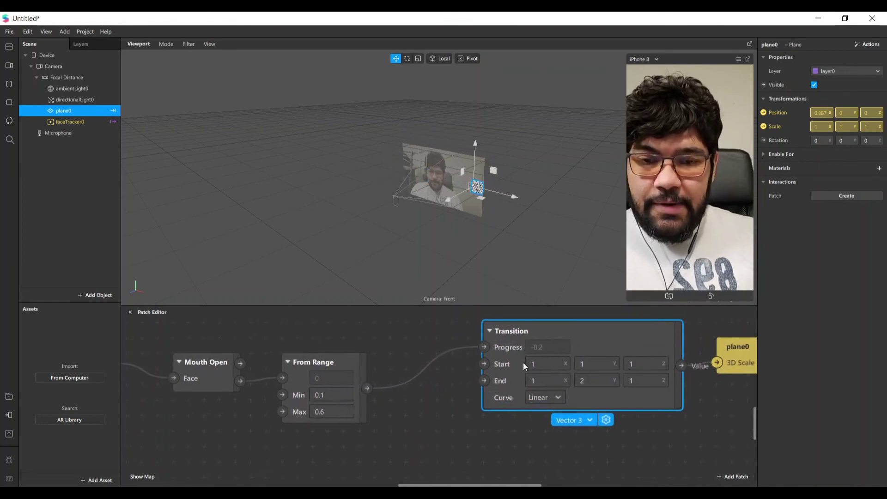
scroll(533, 358, "up", 2, "ctrl")
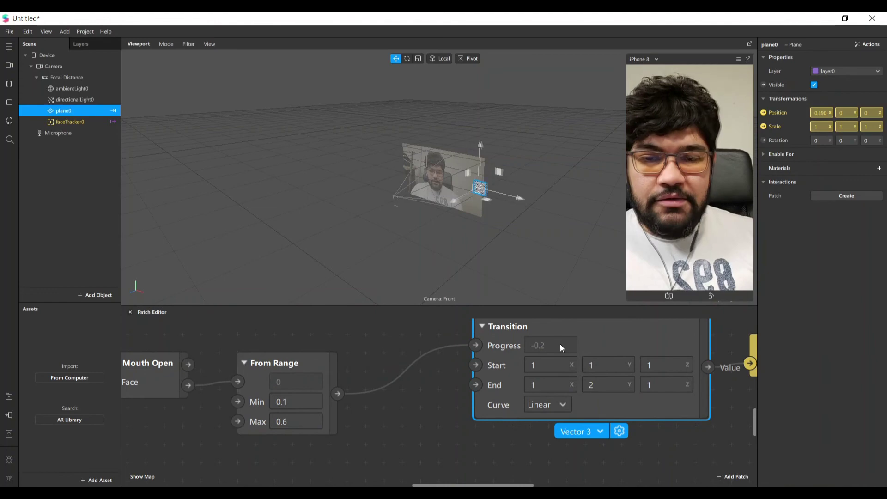
Insert a Clamp patch between the From Range output and the Transition's Progress, and move the Transition aside to make room
left_click_drag(475, 345, 395, 371)
left_click_drag(337, 393, 398, 378)
type("clamp")
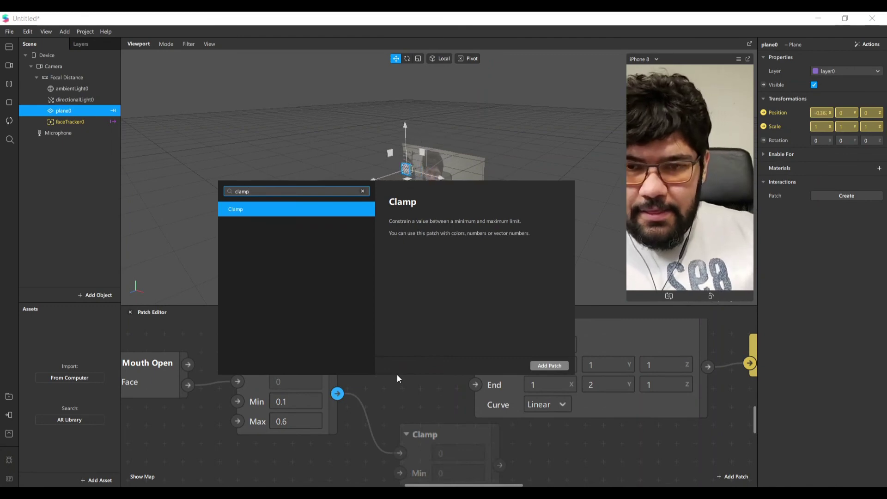
key("Return")
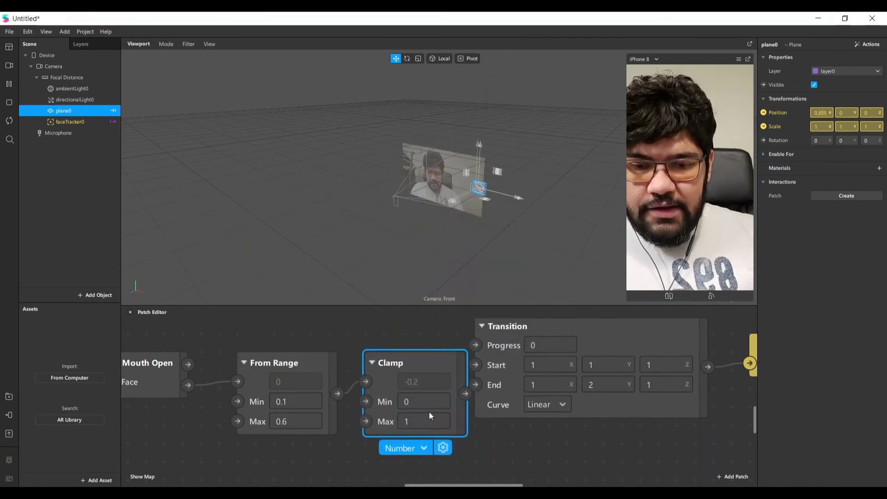
left_click_drag(445, 393, 475, 345)
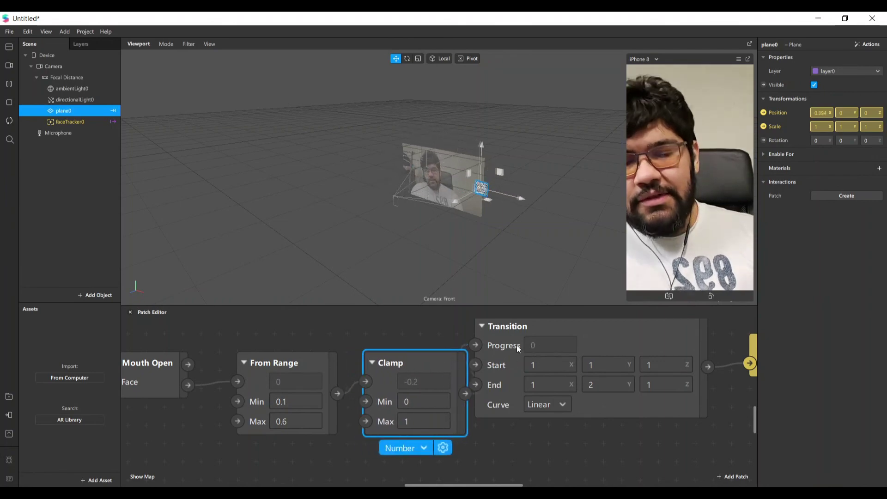
left_click_drag(517, 345, 551, 345)
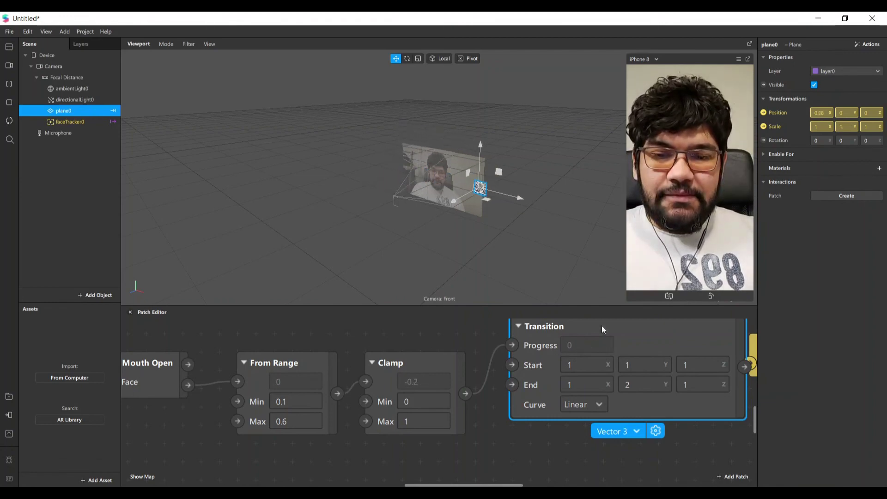
Enlarge the Patch Editor and review the whole graph, from the loop animation to the mouth-driven scale chain
scroll(476, 332, "down", 1)
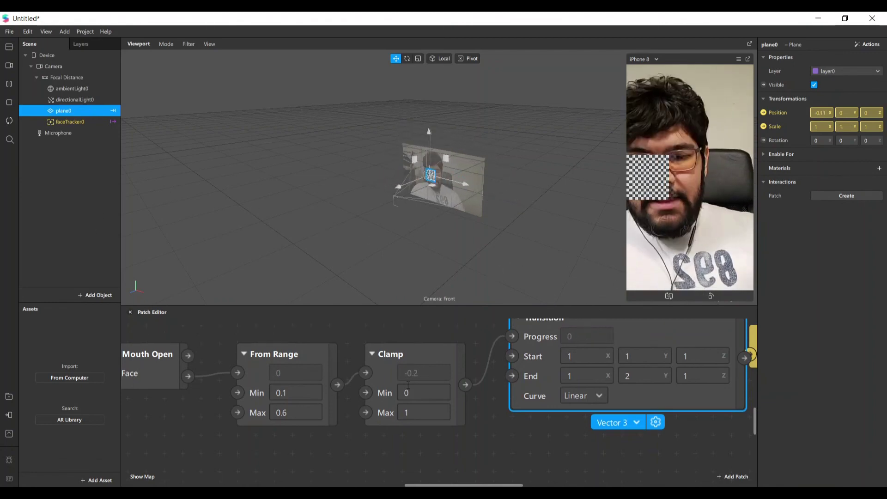
left_click_drag(478, 299, 477, 283)
scroll(435, 411, "down", 6)
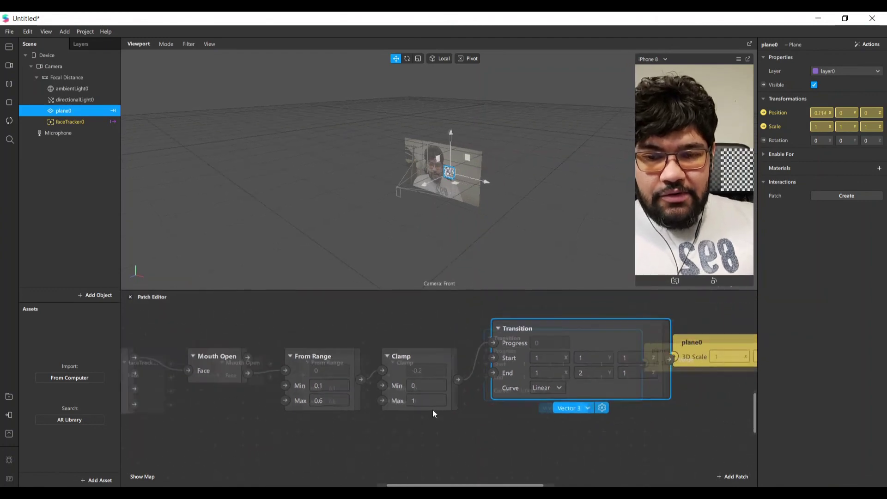
scroll(310, 395, "up", 4)
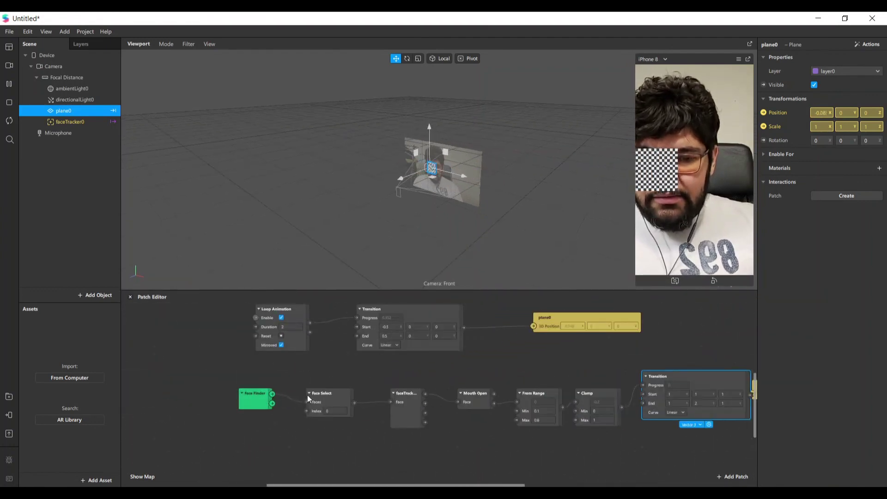
left_click_drag(462, 483, 473, 483)
left_click(267, 366)
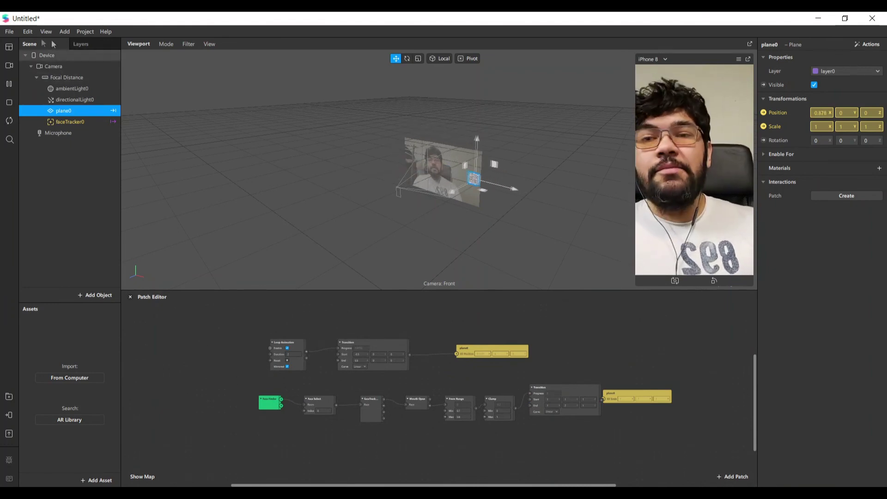
Create a new blank project in a separate window
left_click(10, 32)
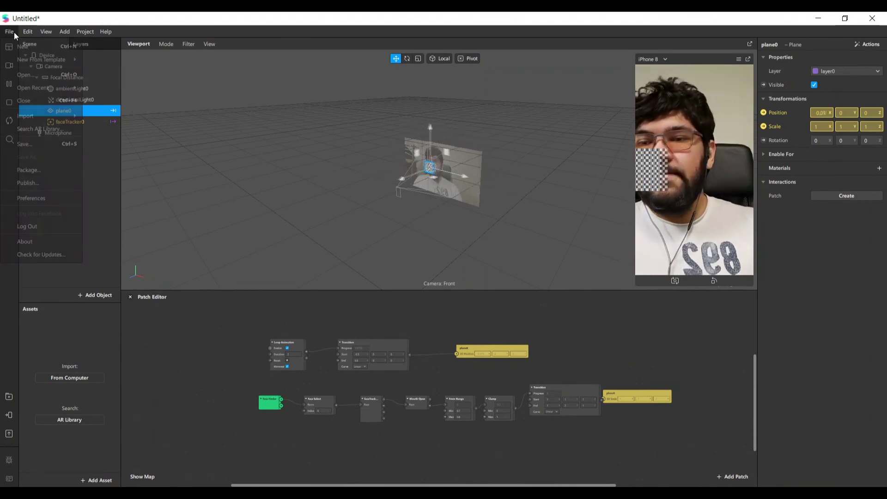
left_click(40, 48)
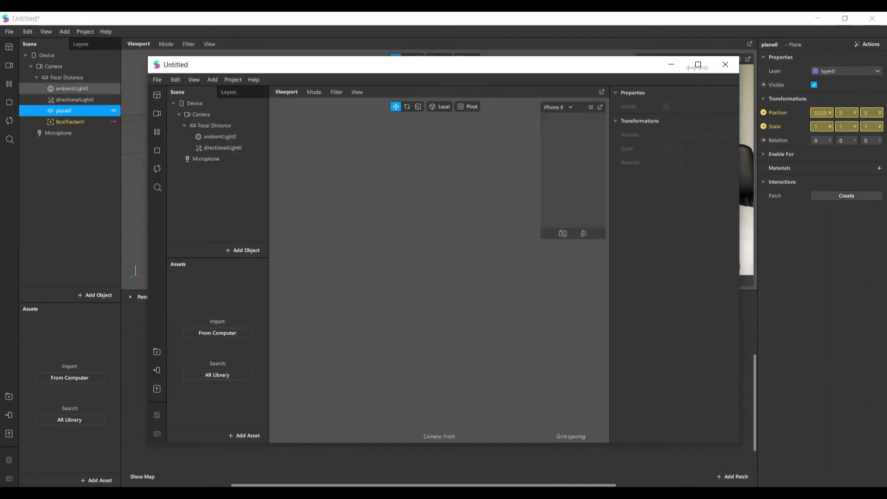